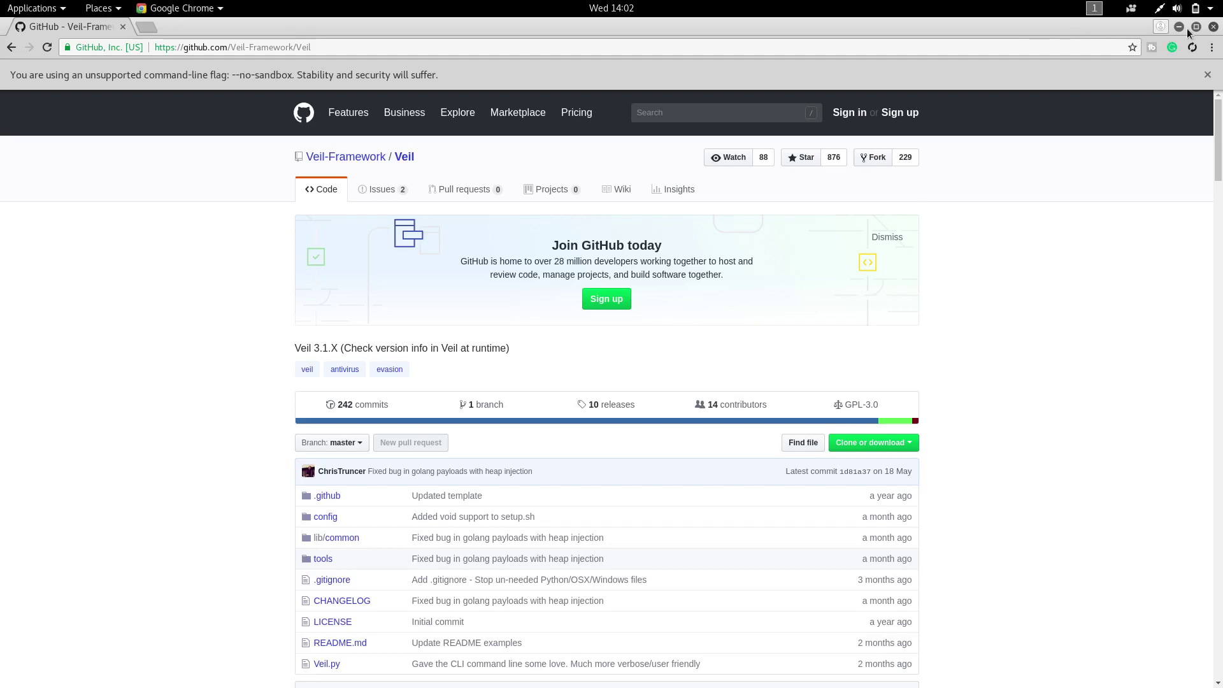
Step: Skim the Veil README on GitHub and select the Veil-Framework/Veil repository URL
left_click(1188, 27)
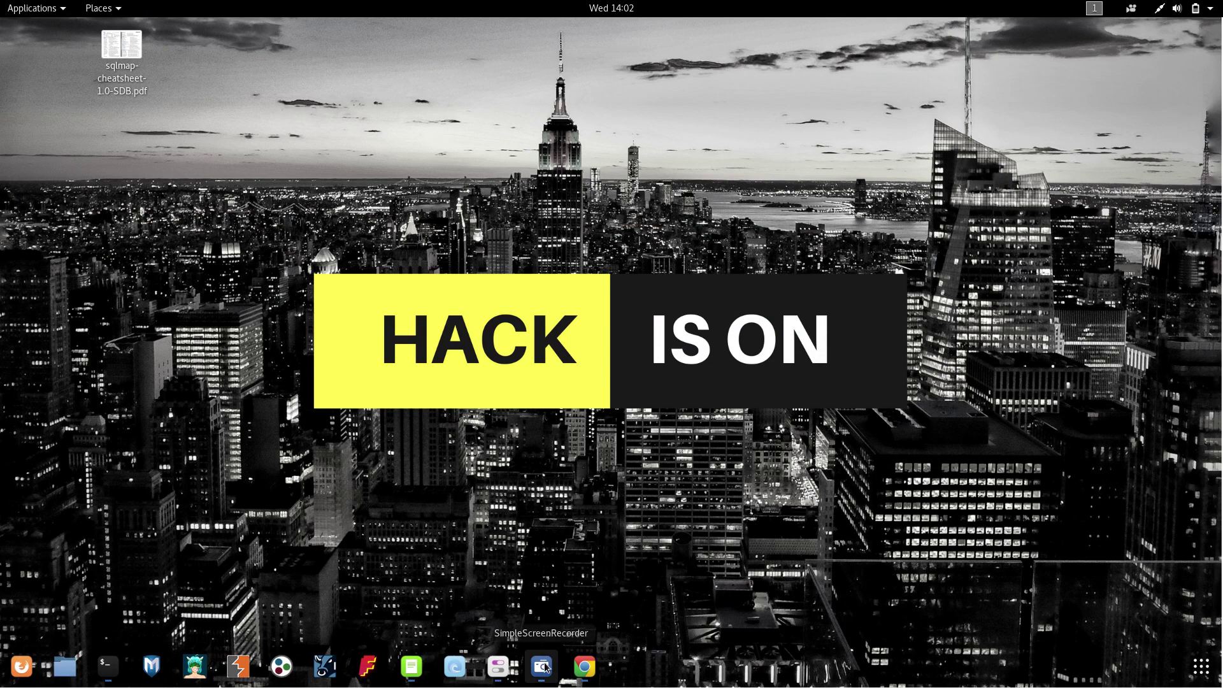
left_click(584, 667)
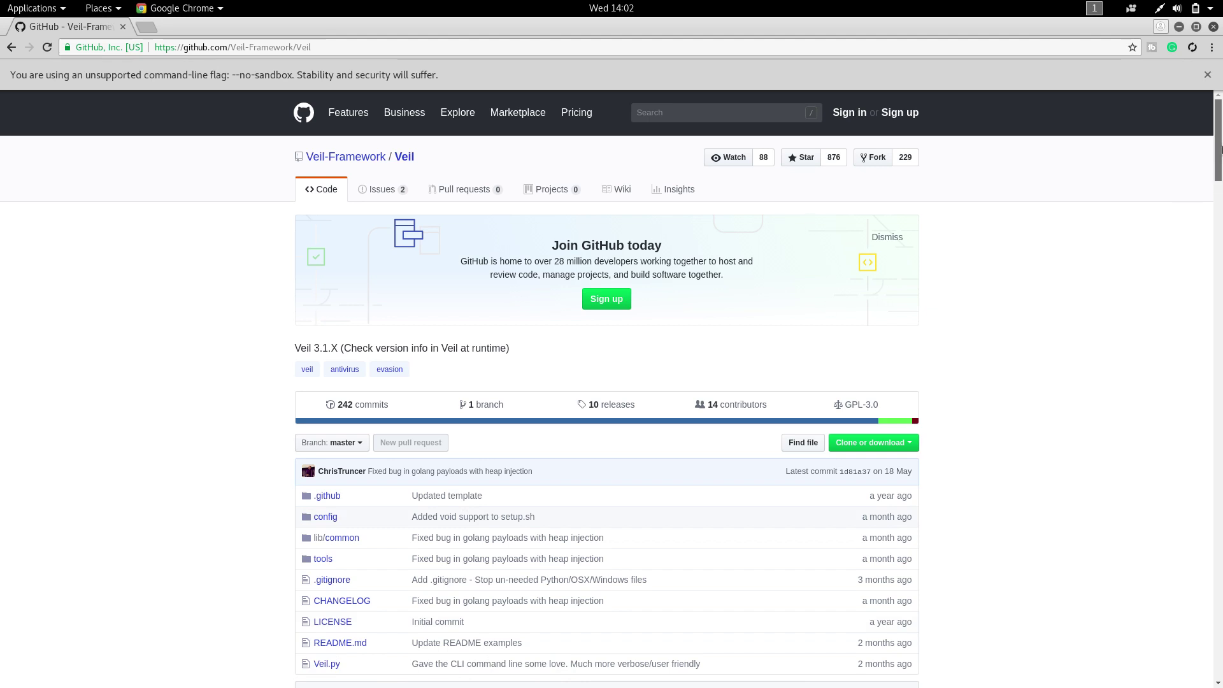
left_click_drag(1219, 138, 1219, 231)
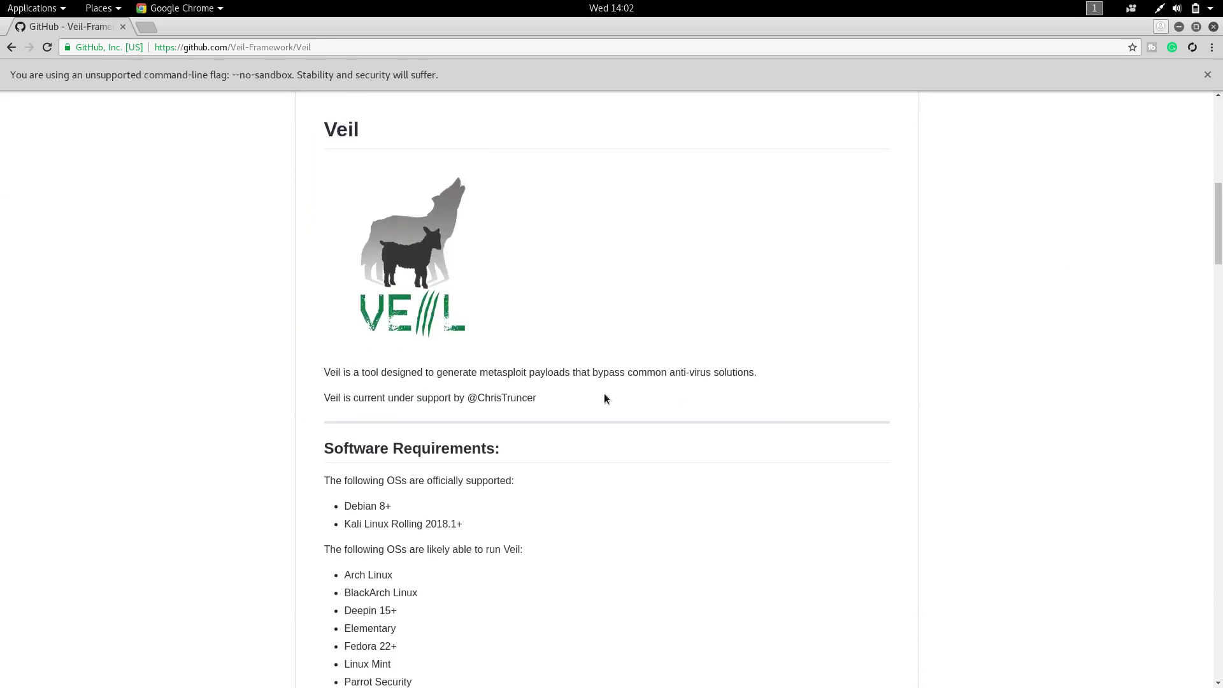
left_click_drag(762, 380, 288, 368)
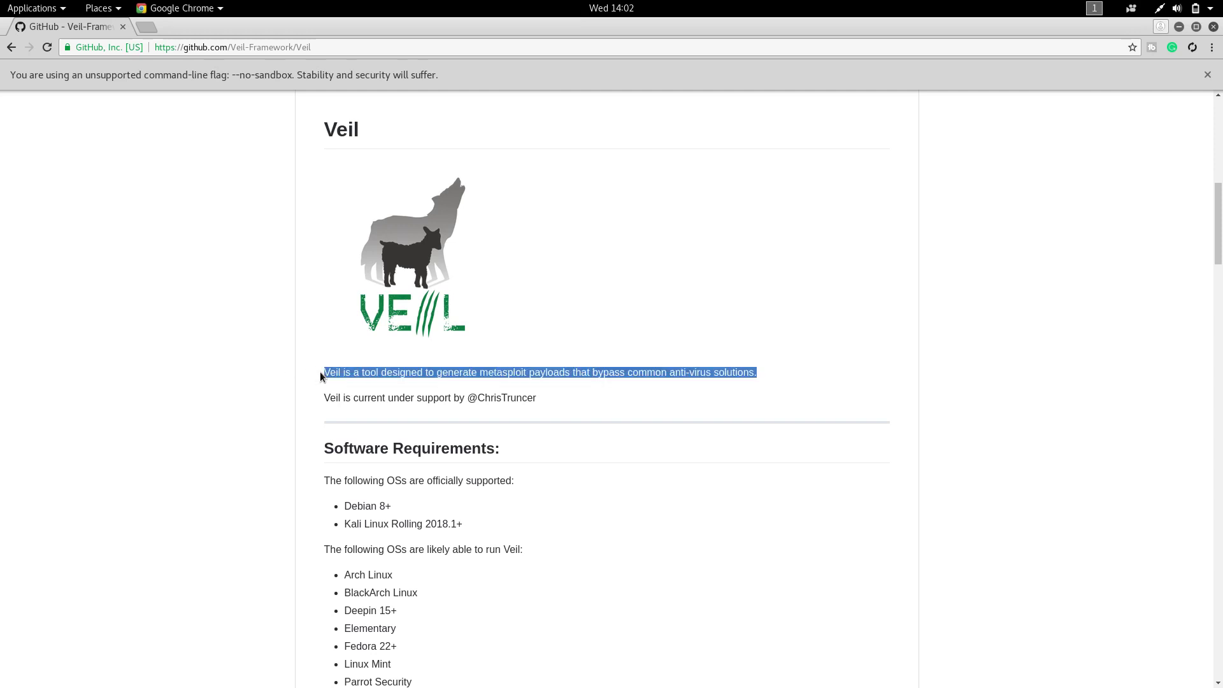
left_click(344, 428)
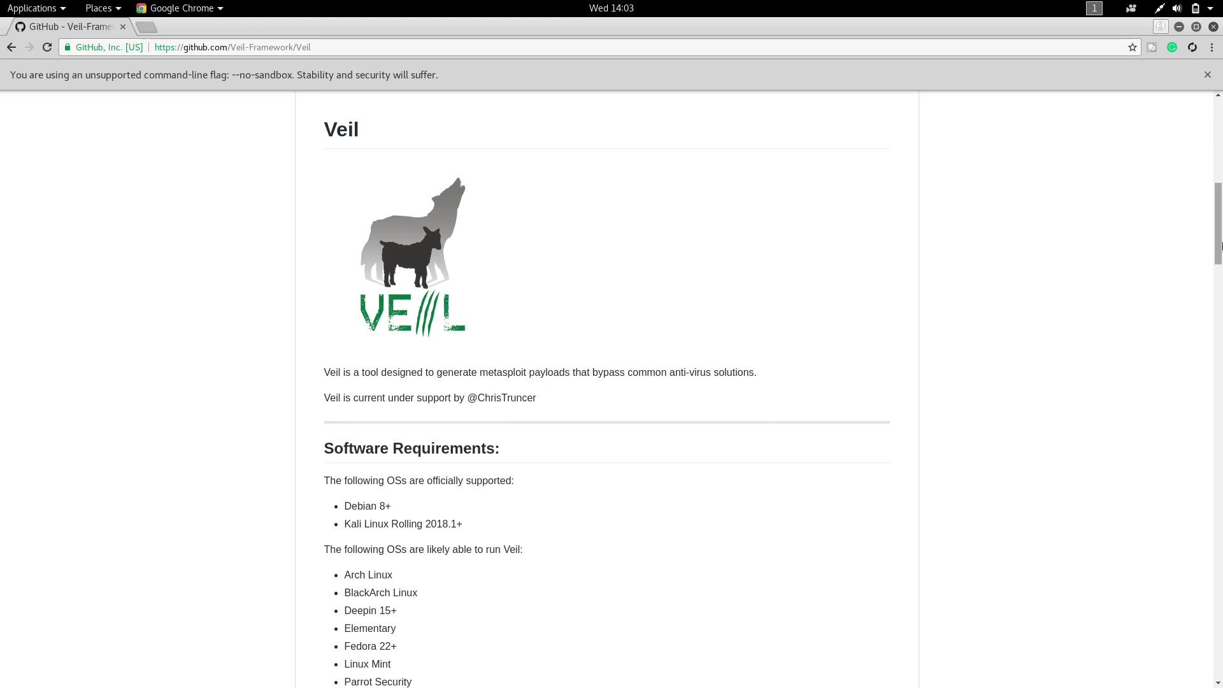
left_click_drag(1219, 224, 1219, 143)
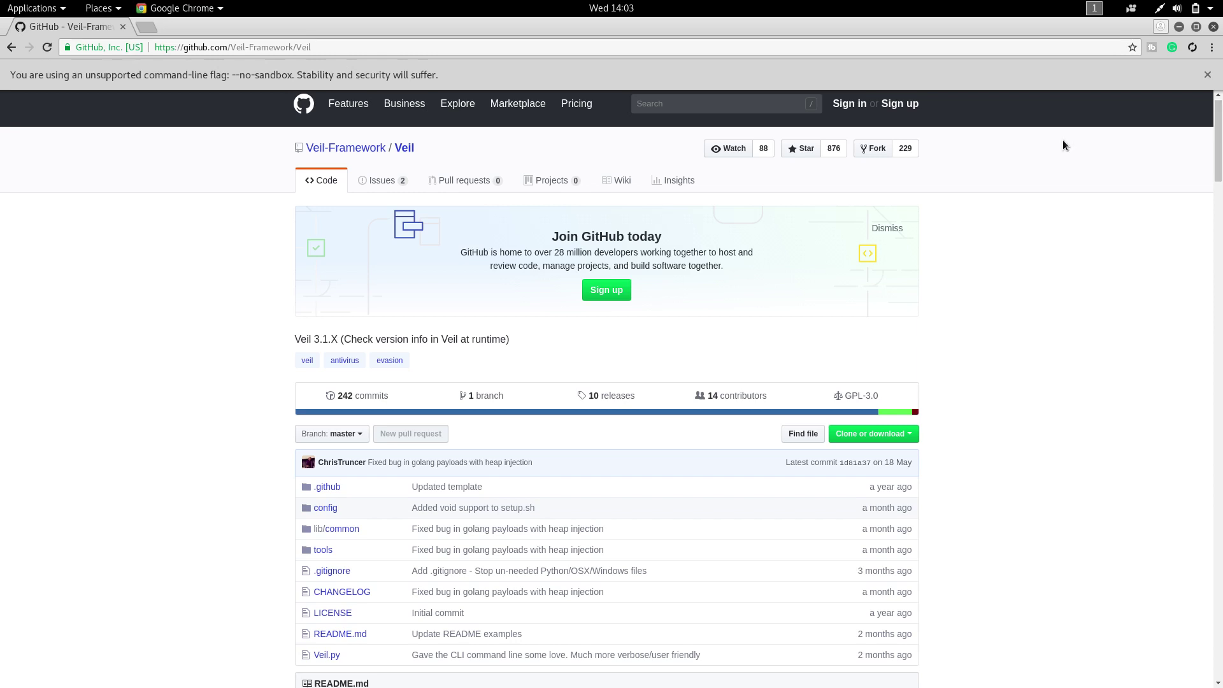
left_click(433, 48)
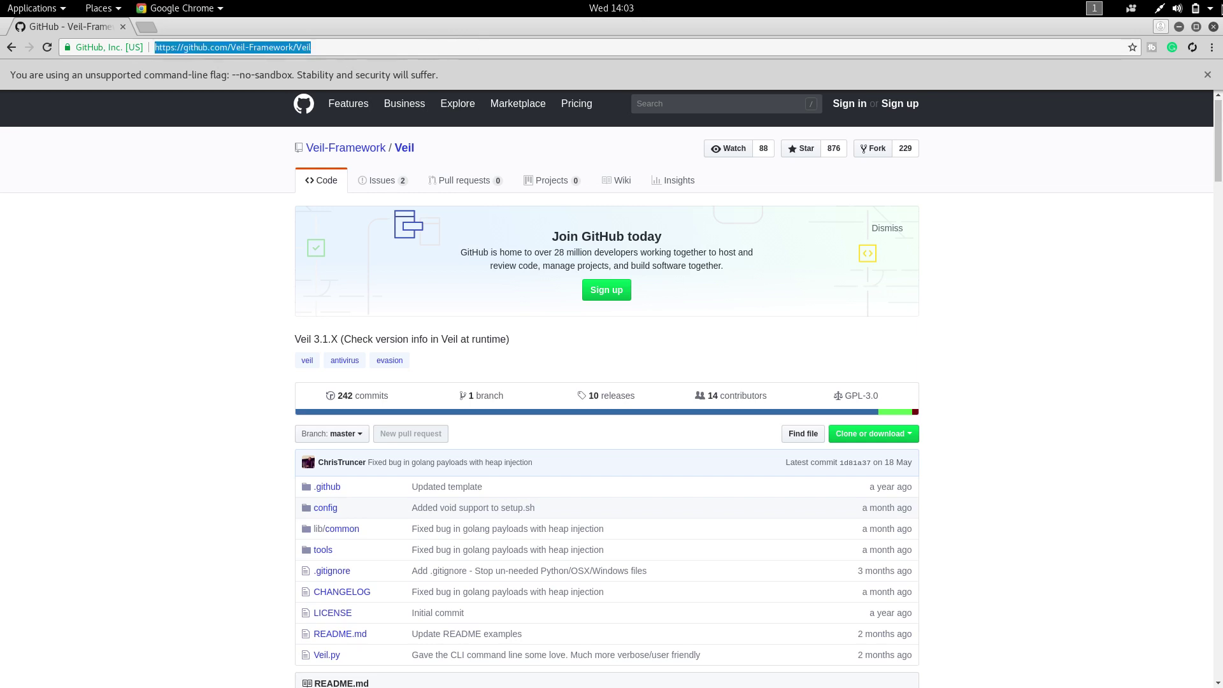
Step: Open a terminal and change into the TOOLS folder with cd TOOLS/
left_click(1179, 28)
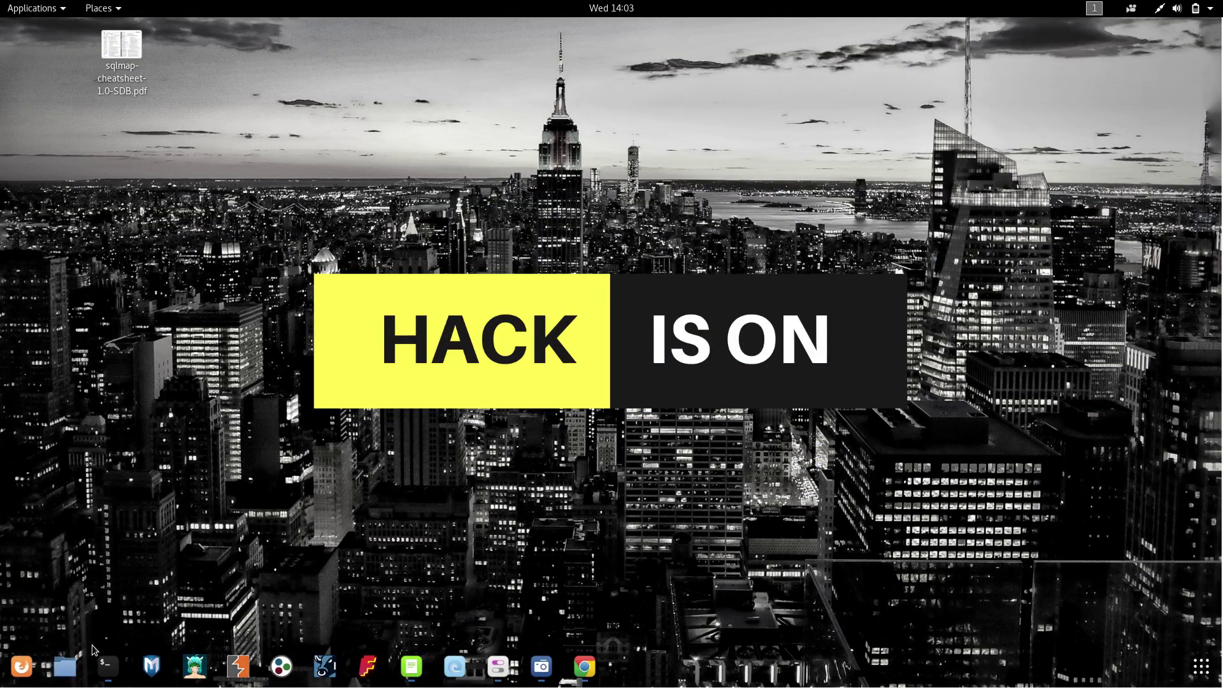
left_click(107, 667)
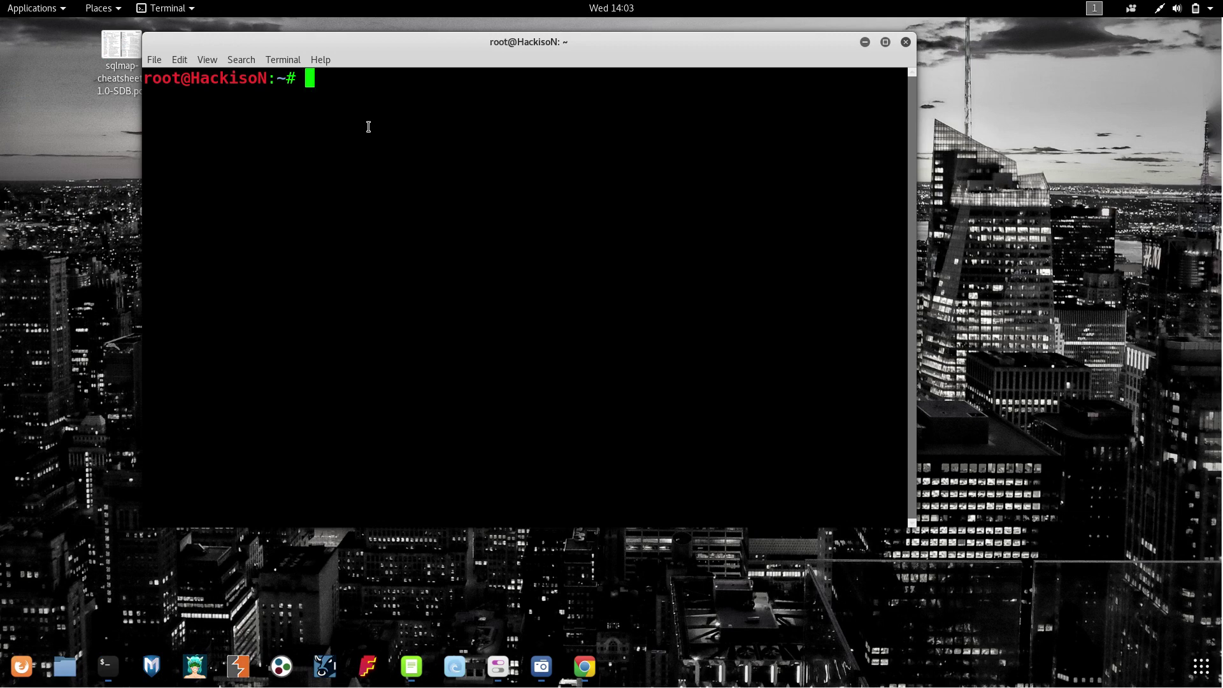
type("cd")
key("BackSpace")
key("BackSpace")
key("BackSpace")
type("cd ")
type("TO")
key("Tab")
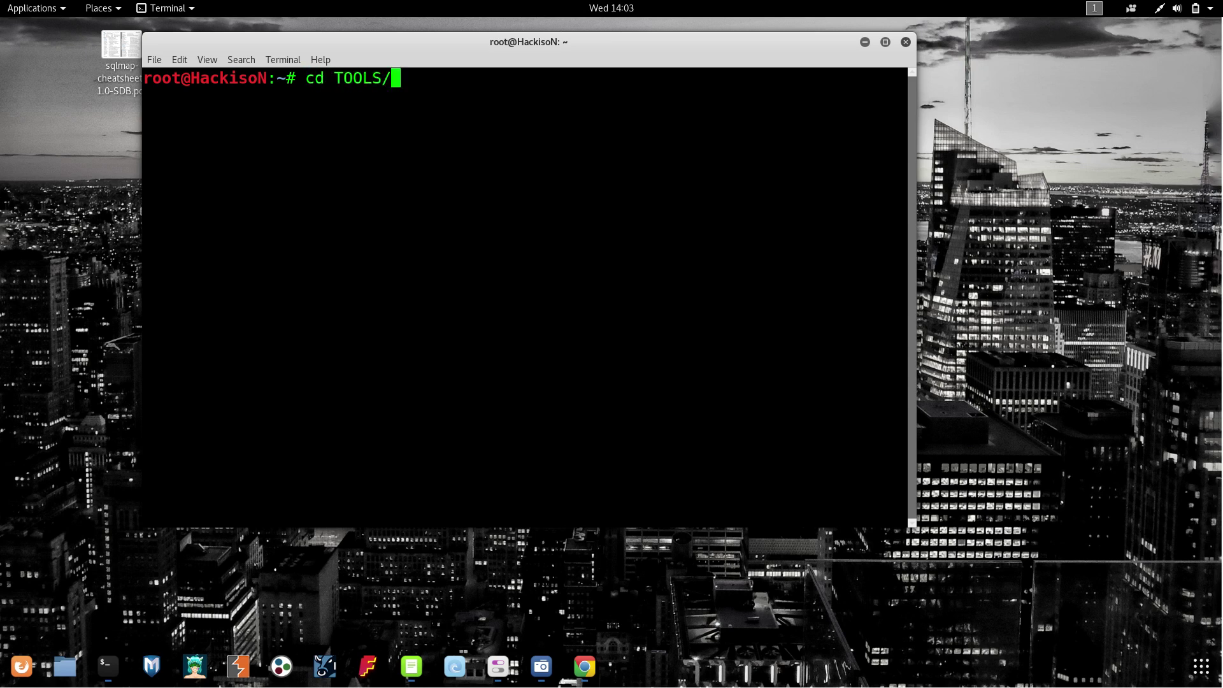
key("Return")
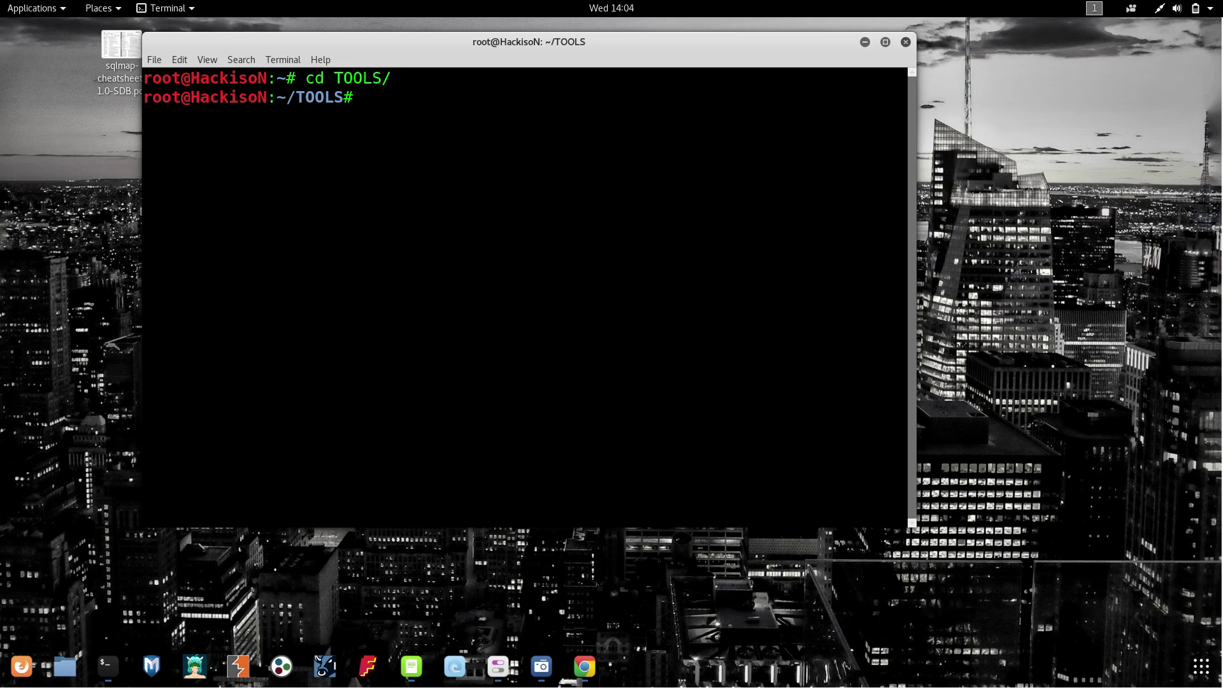
type("go")
Step: Clone the Veil repository into TOOLS using git clone with the copied URL
key("BackSpace")
type("it ")
type("clone")
type("https://github.com/Veil-Framework/Veil")
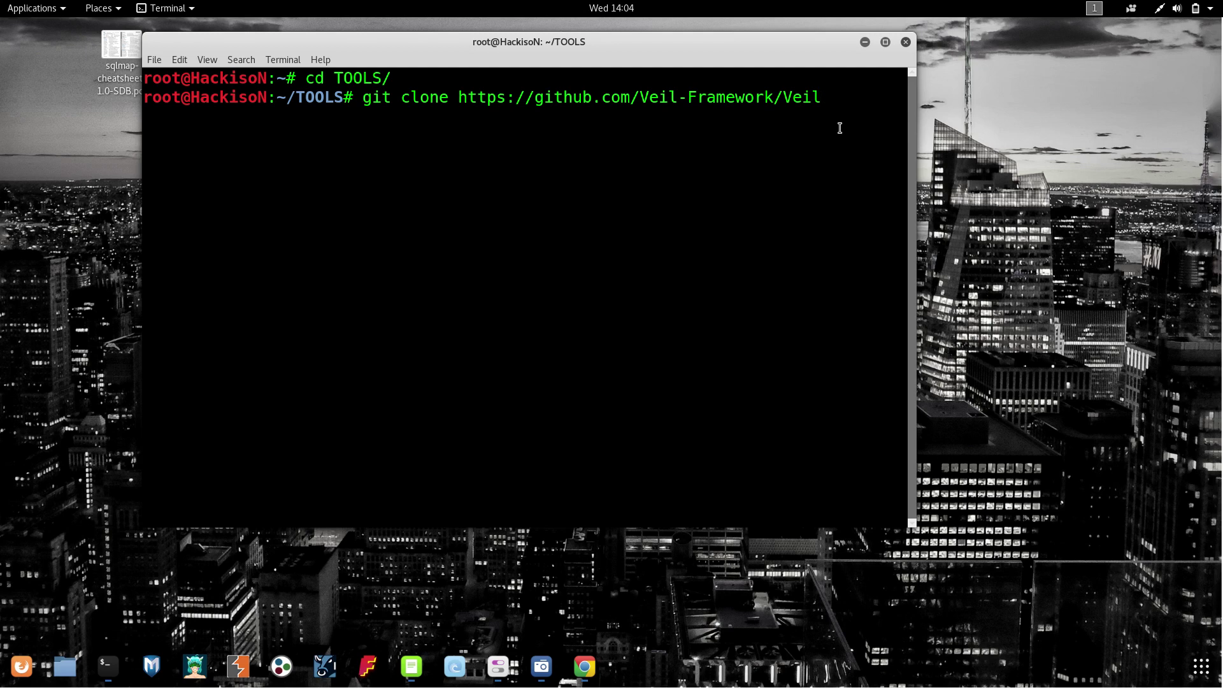
key("Return")
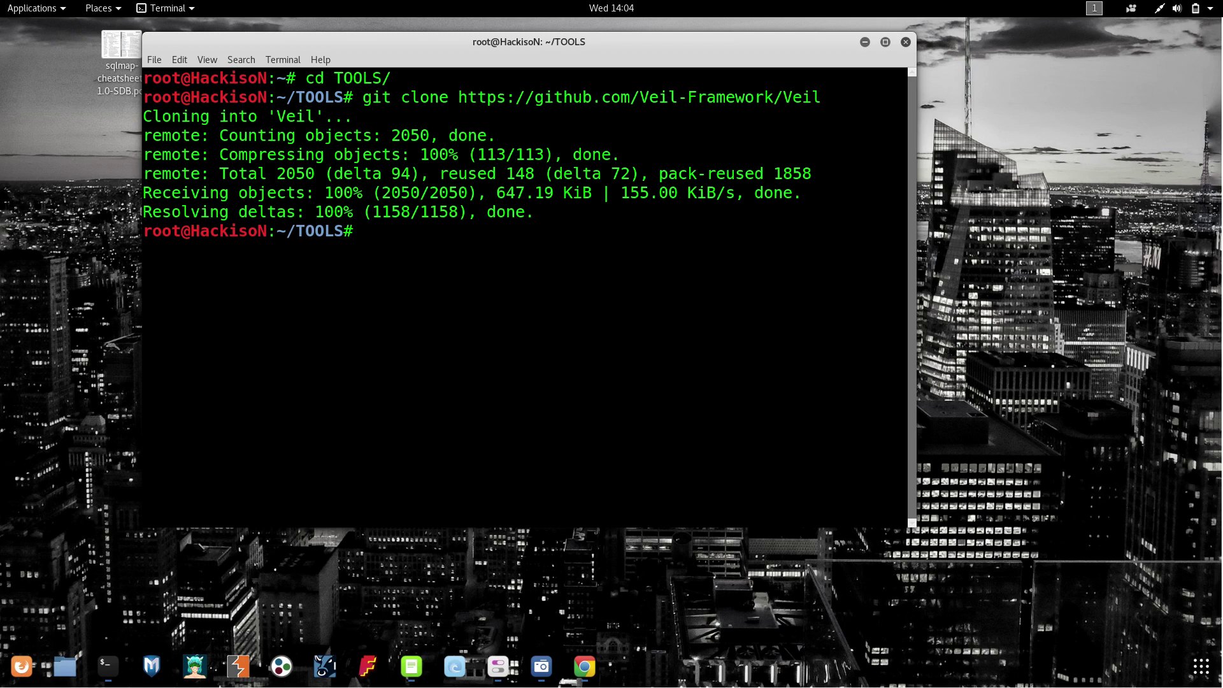
type("cd V")
Step: Enter the Veil folder and run 'sudo apt-get -y install git' copied from Leafpad
key("Tab")
key("Return")
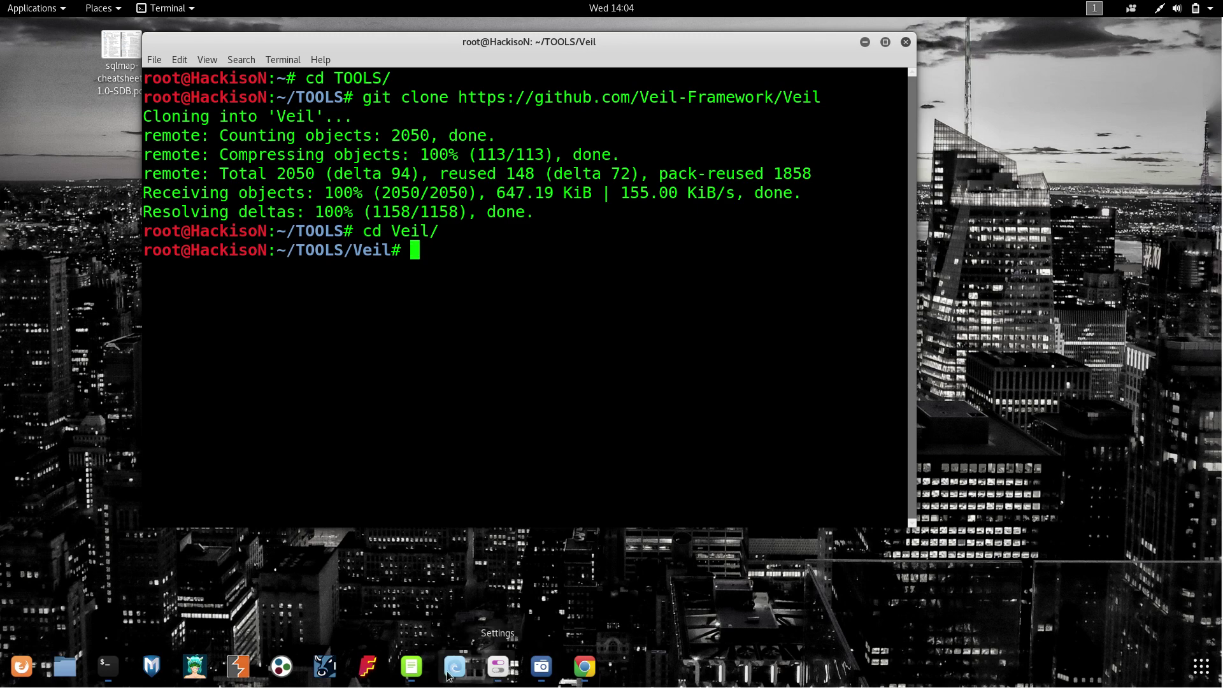
left_click(411, 666)
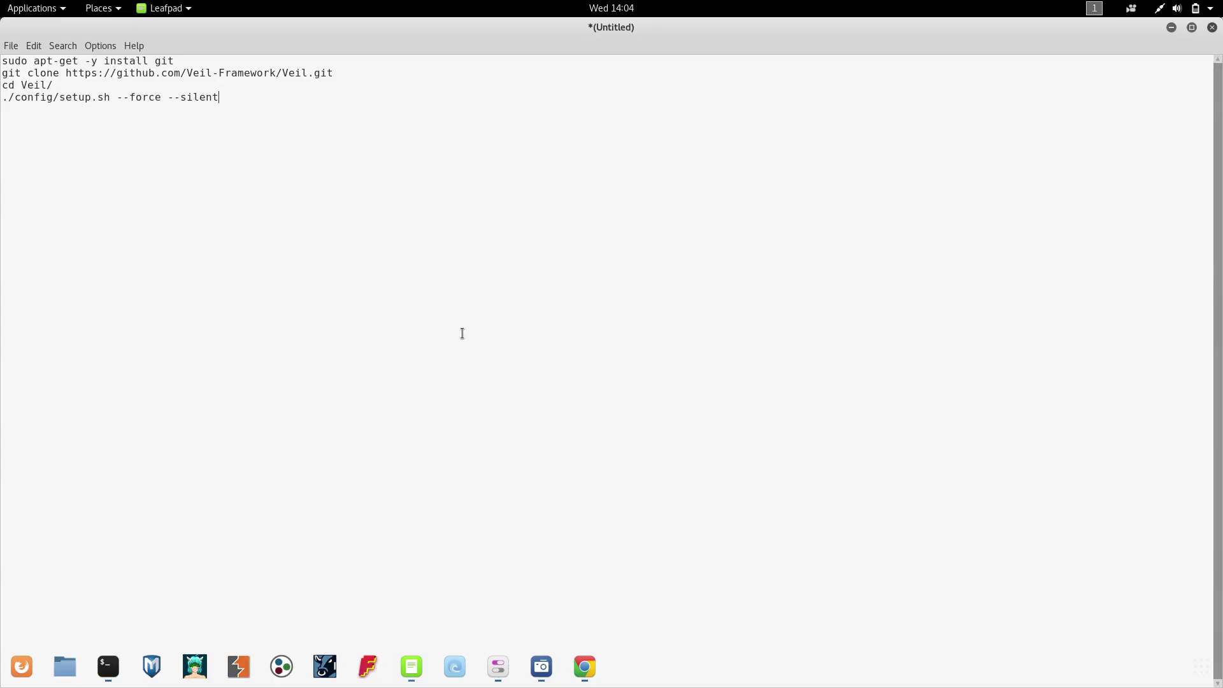
triple_click(144, 60)
key("ctrl+c")
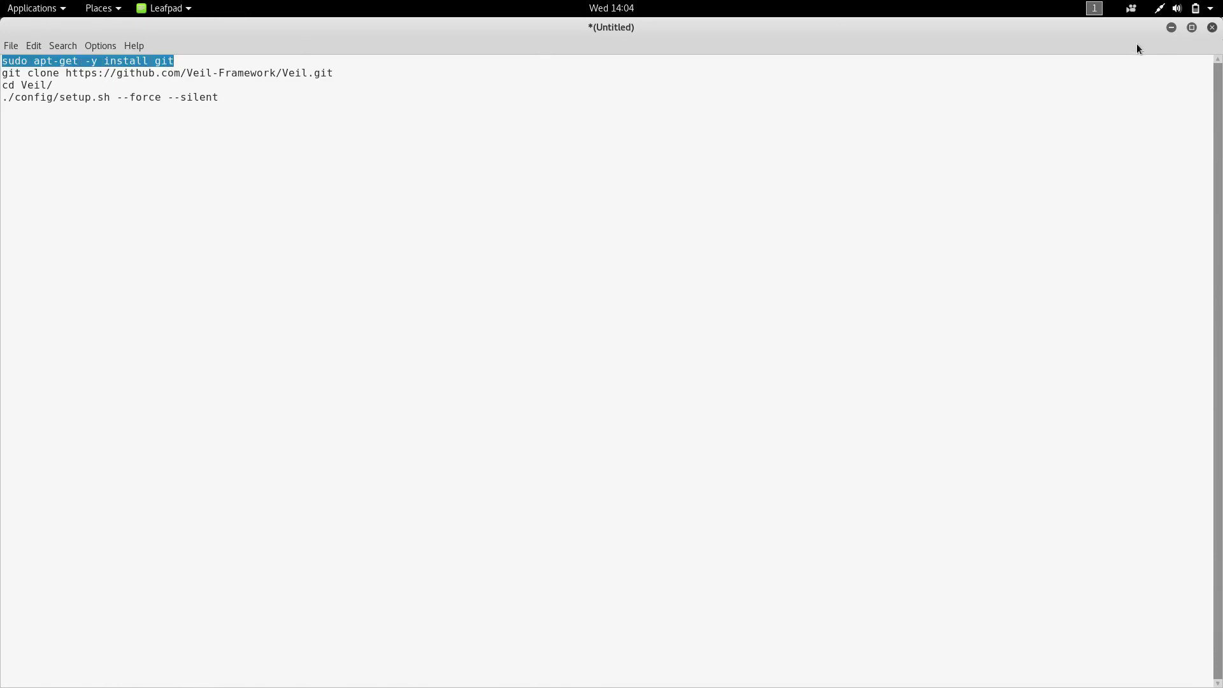
left_click(1175, 26)
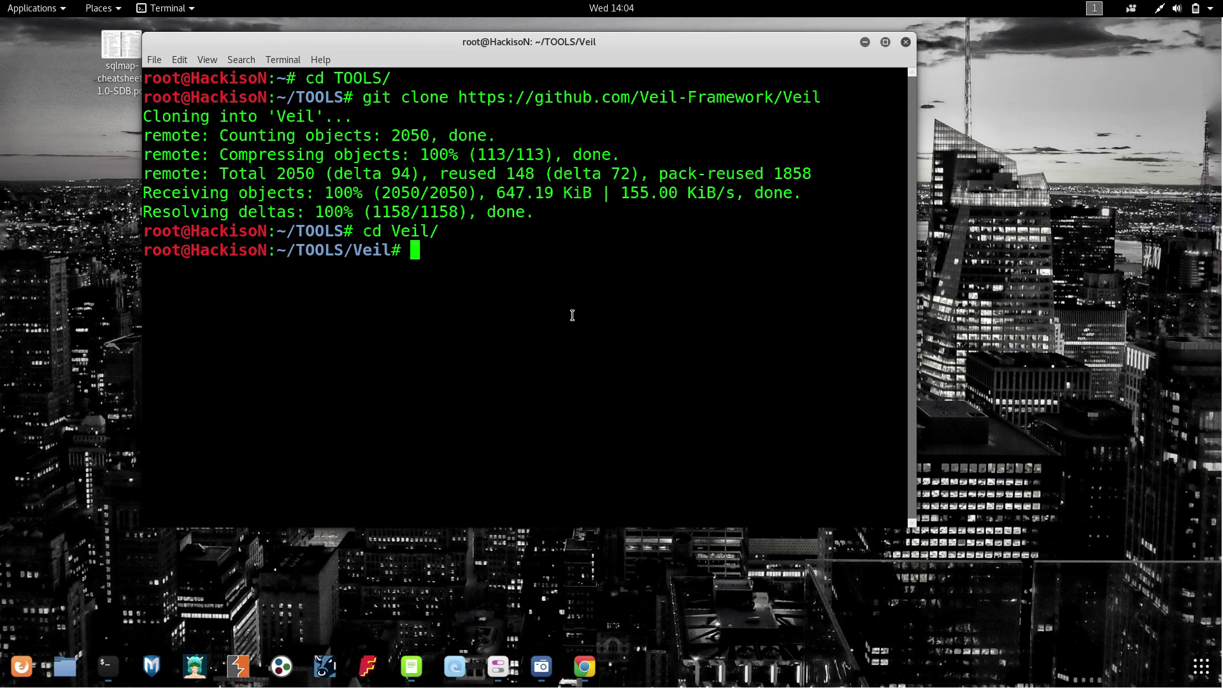
key("ctrl+shift+v")
key("Return")
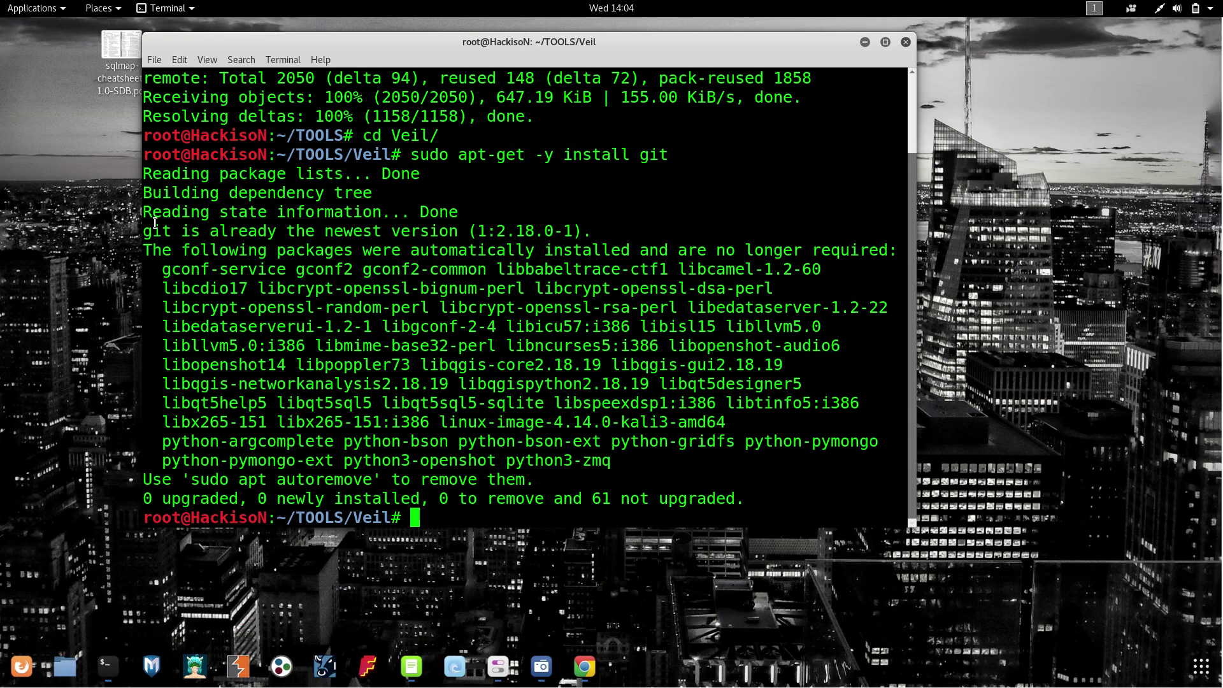
Step: Open and close the sound settings, then bring back the Leafpad setup notes
left_click_drag(146, 230, 546, 247)
left_click(550, 243)
left_click(499, 667)
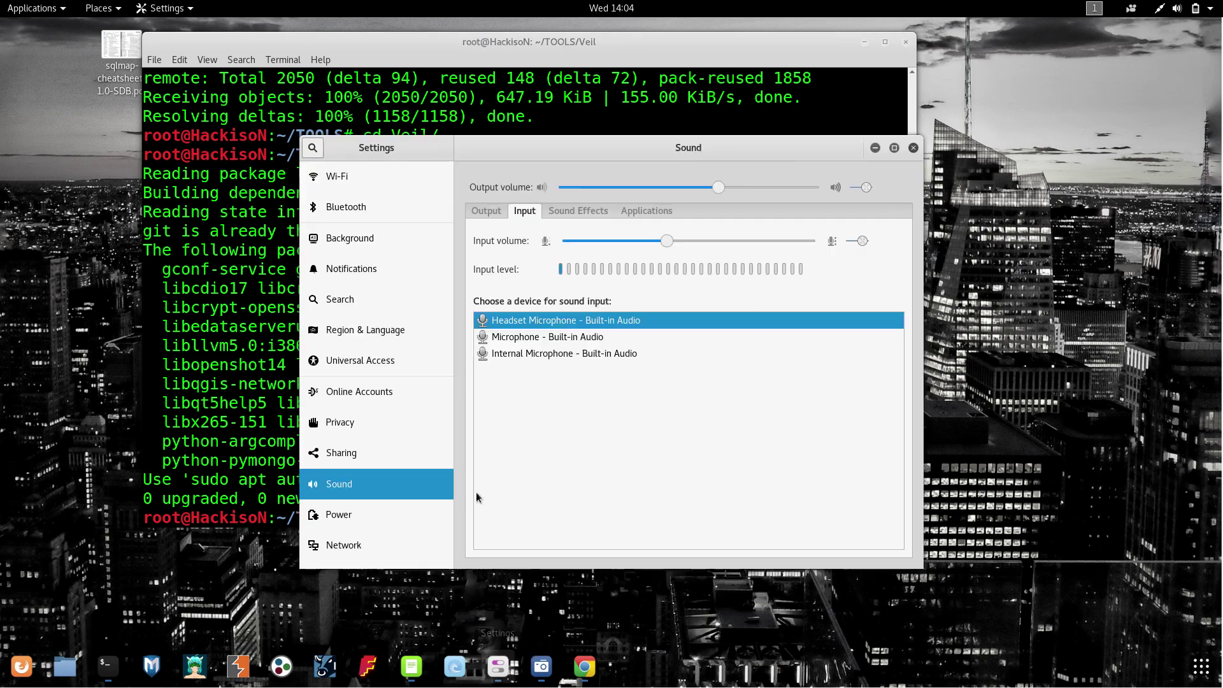
left_click(874, 148)
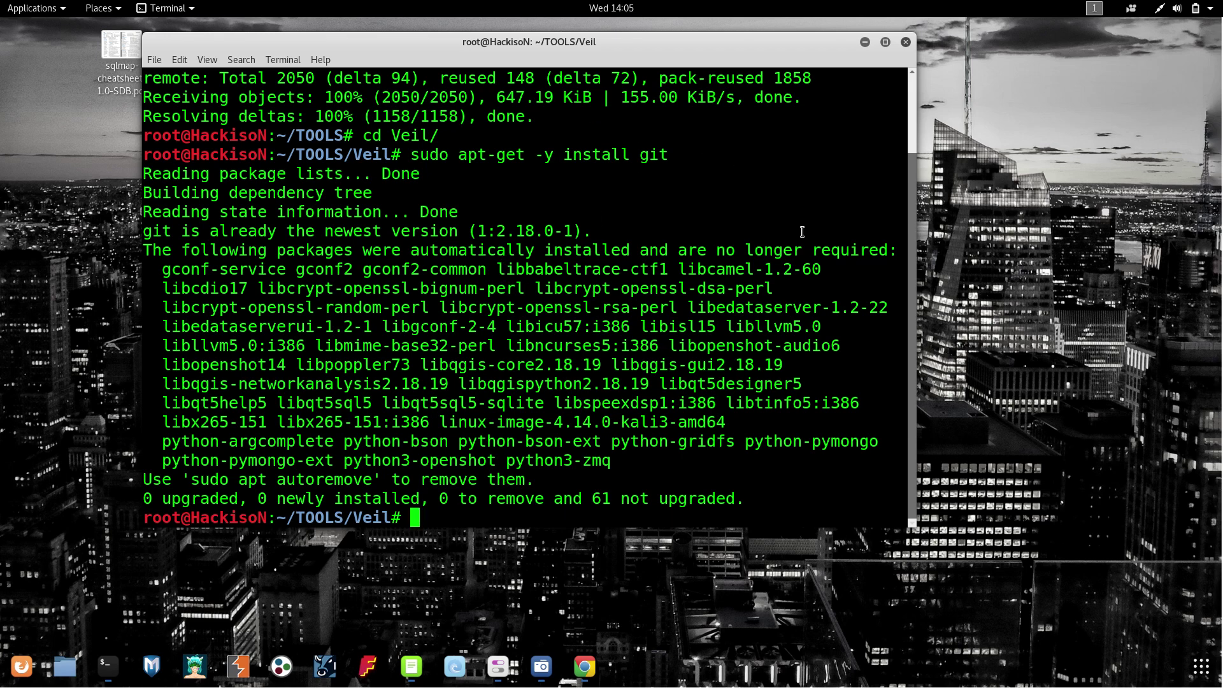
scroll(911, 253, "up", 2)
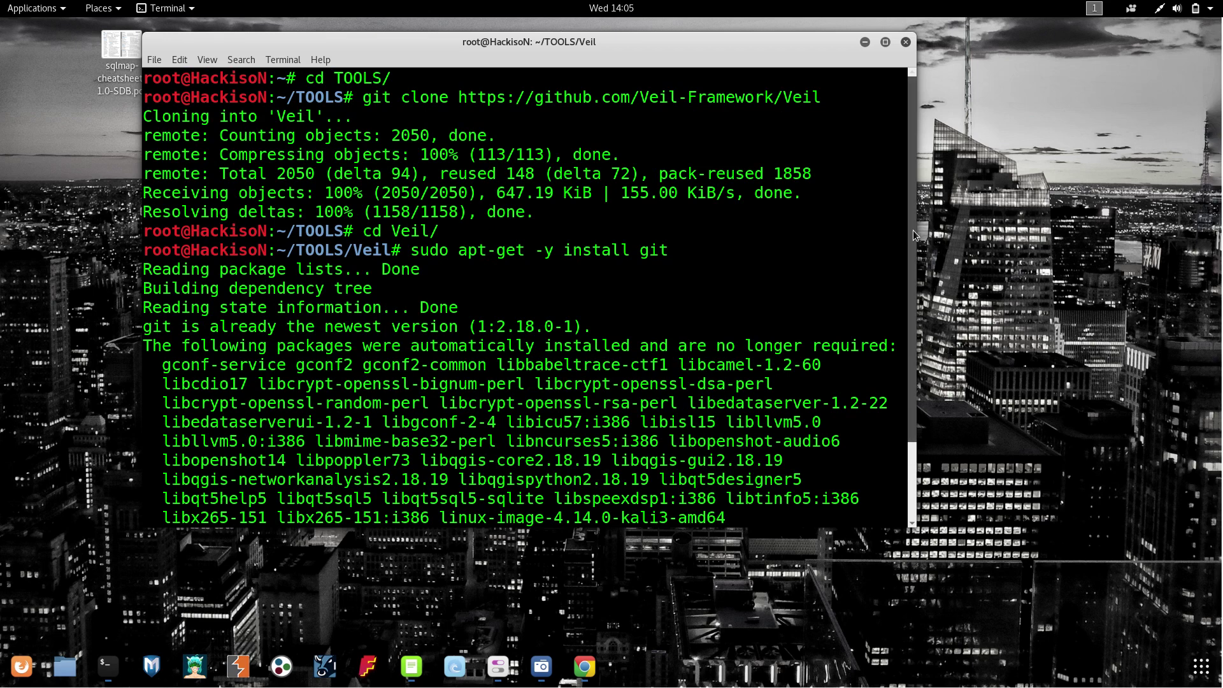
scroll(913, 230, "down", 3)
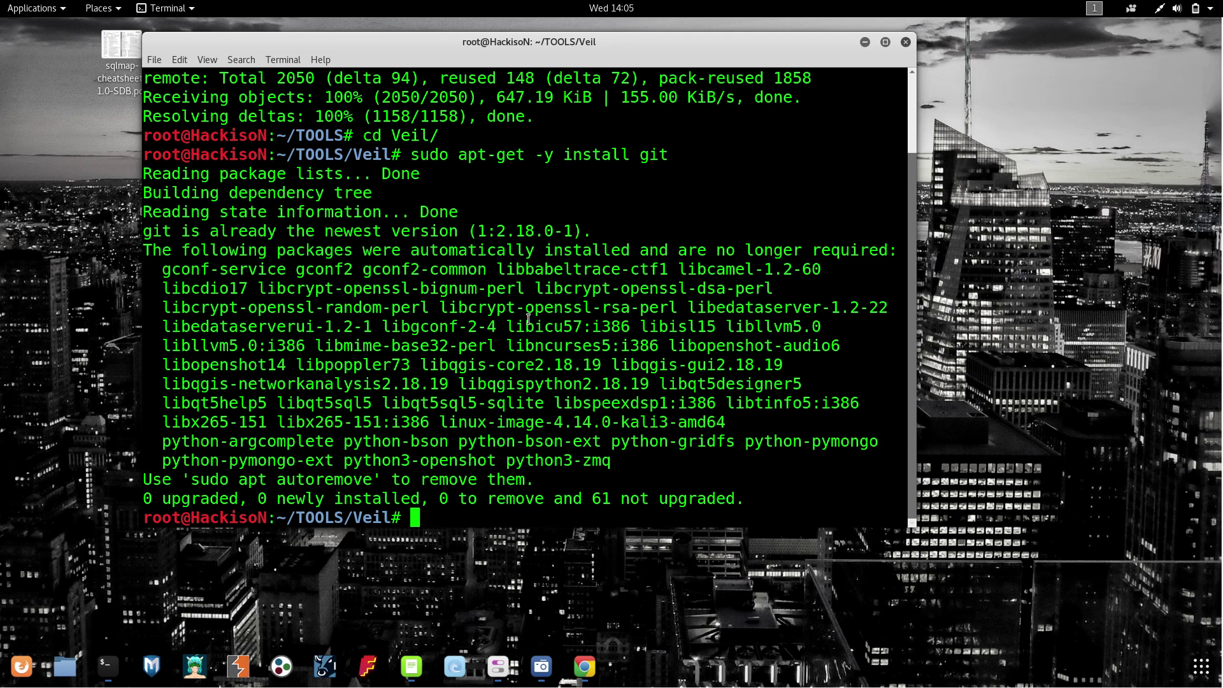
left_click(411, 666)
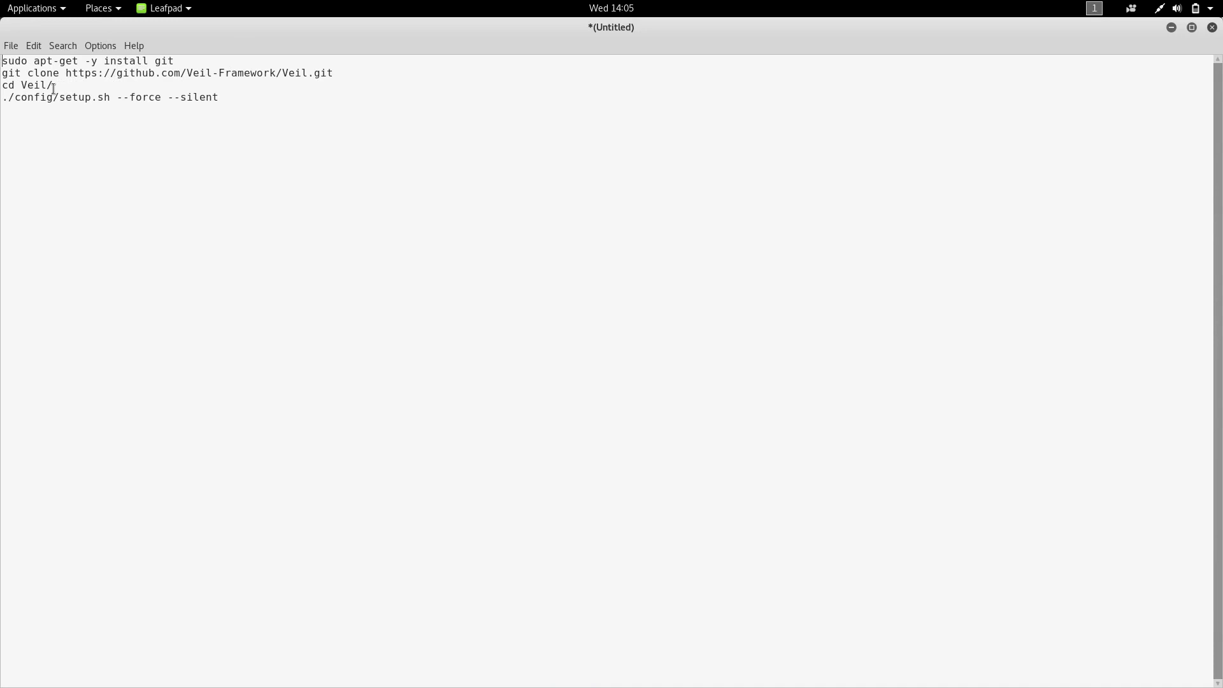
Step: Copy './config/setup.sh --force --silent' from Leafpad and paste it at the terminal prompt
left_click_drag(229, 92, 2, 96)
key("ctrl+c")
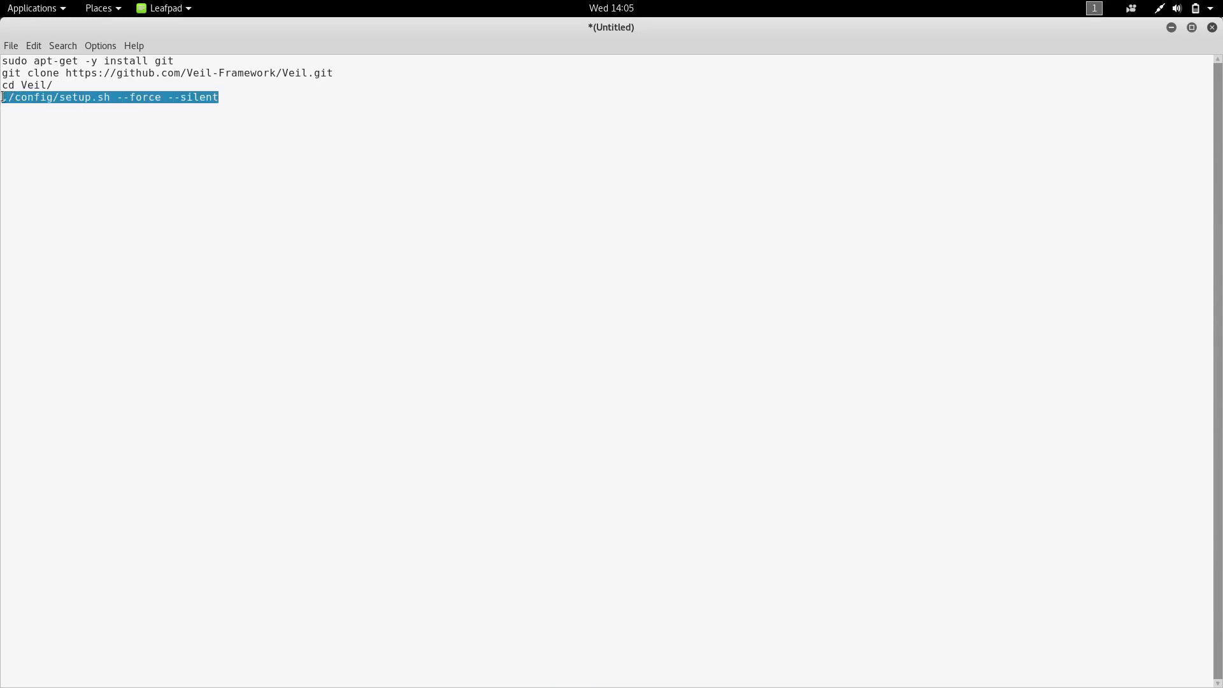
left_click(515, 100)
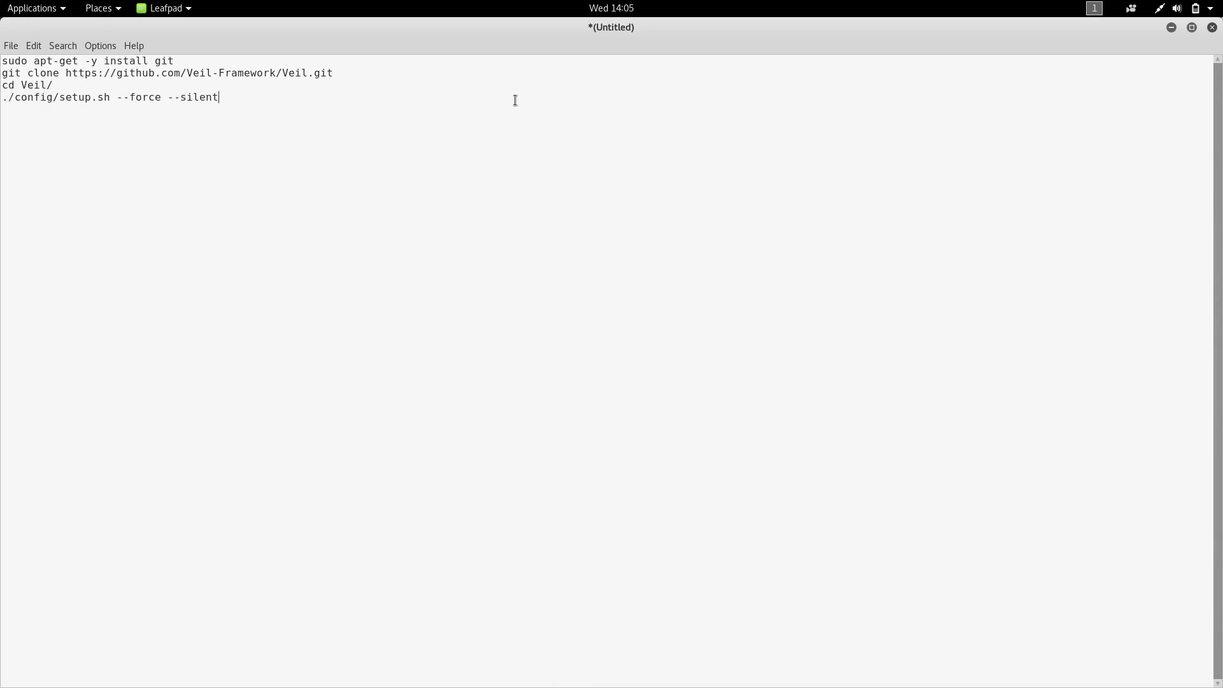
left_click(1171, 28)
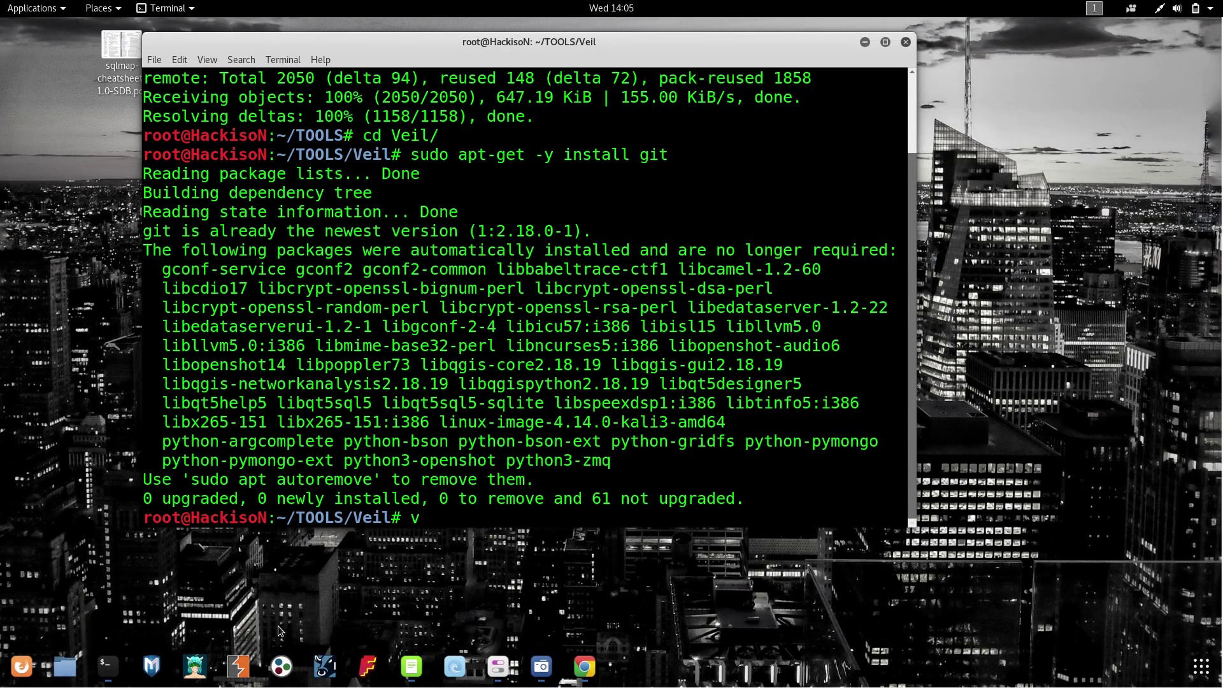
key("ctrl+shift+v")
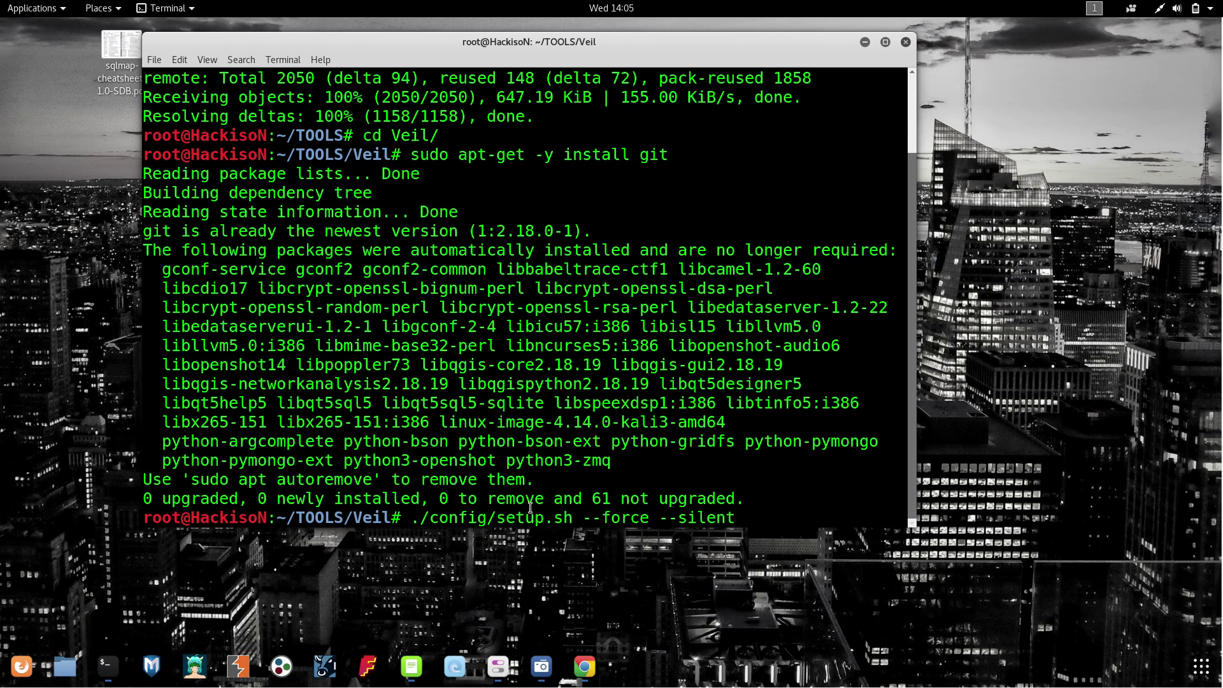
Step: Check the --force --silent options in the pasted command and run the setup script
left_click_drag(578, 517, 744, 517)
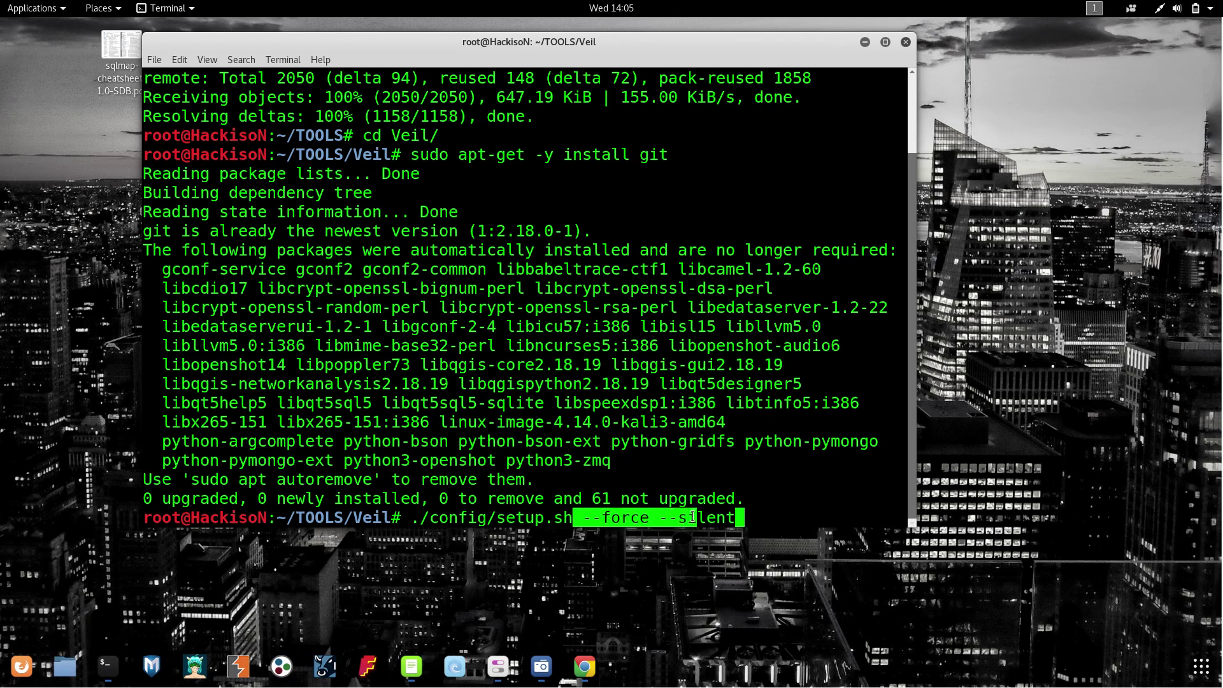
left_click(744, 517)
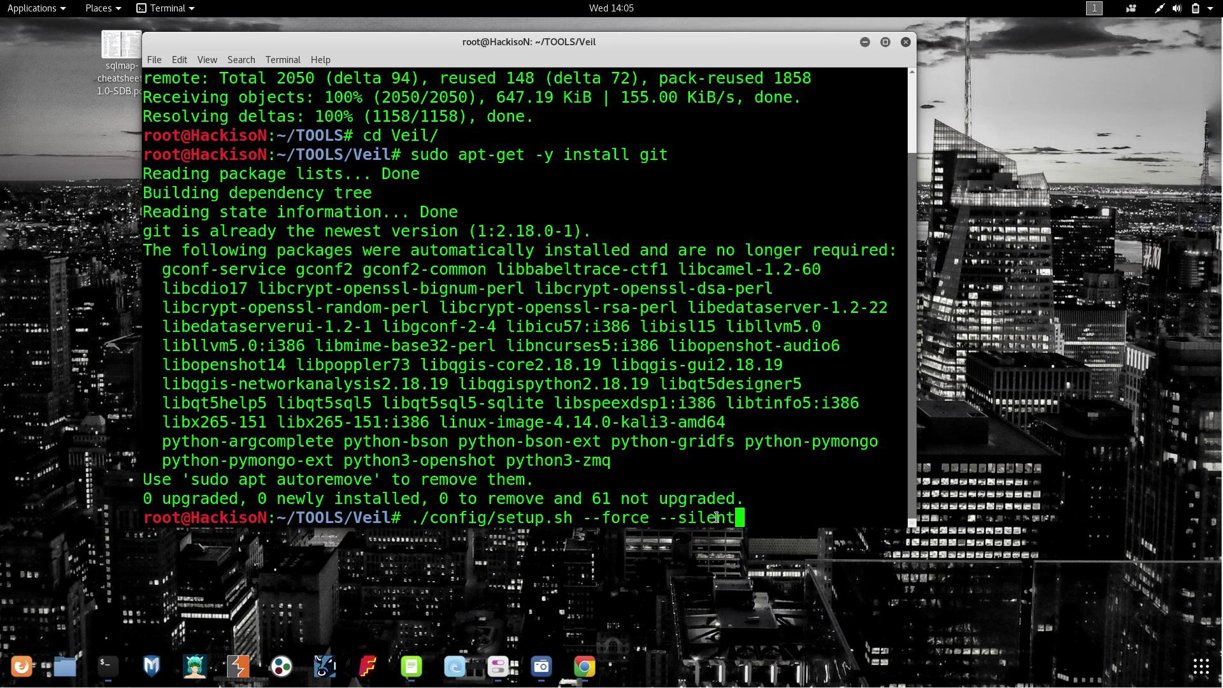
left_click_drag(768, 517, 420, 523)
left_click(420, 523)
left_click_drag(651, 518, 741, 517)
left_click(594, 520)
key("Return")
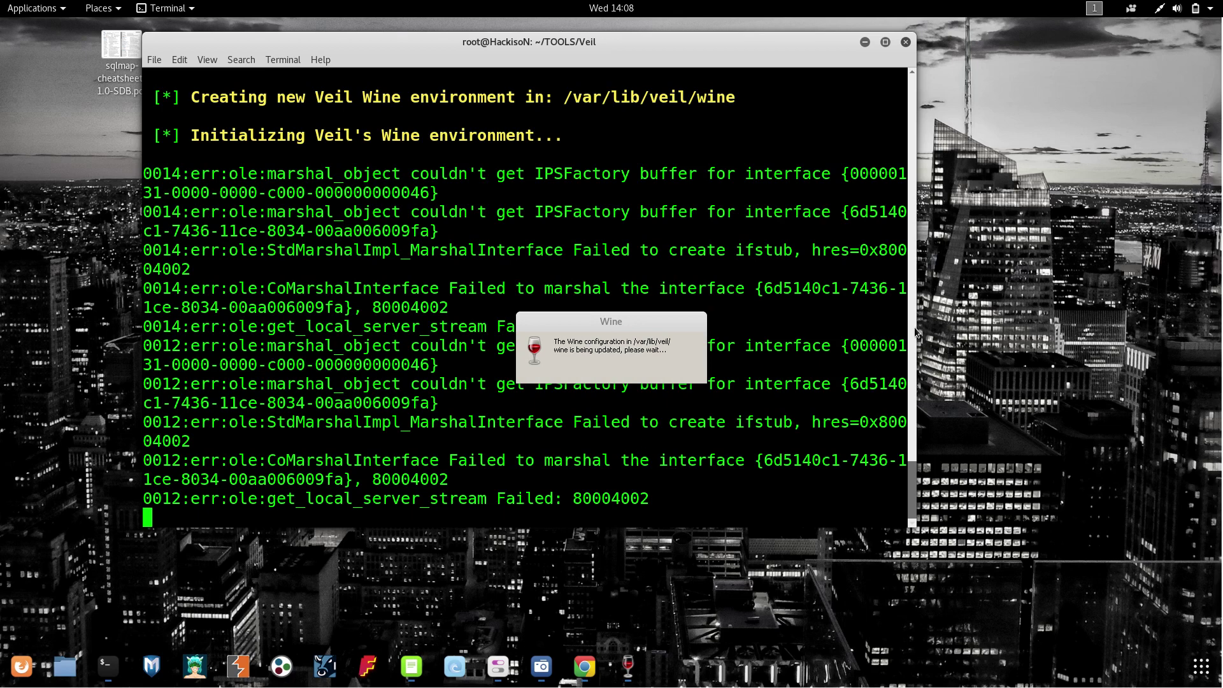
Step: Widen the terminal window while setup.sh finishes its Ruby, Go and AutoIT setup
left_click_drag(915, 330, 1214, 306)
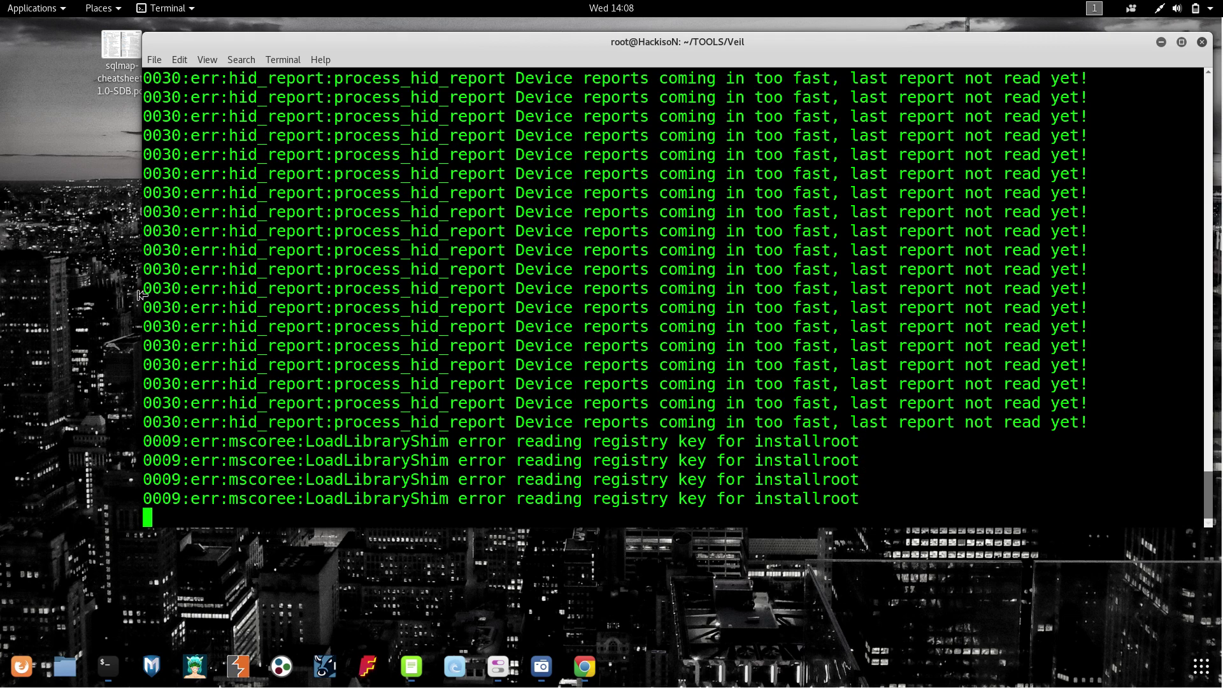
left_click_drag(141, 295, 22, 311)
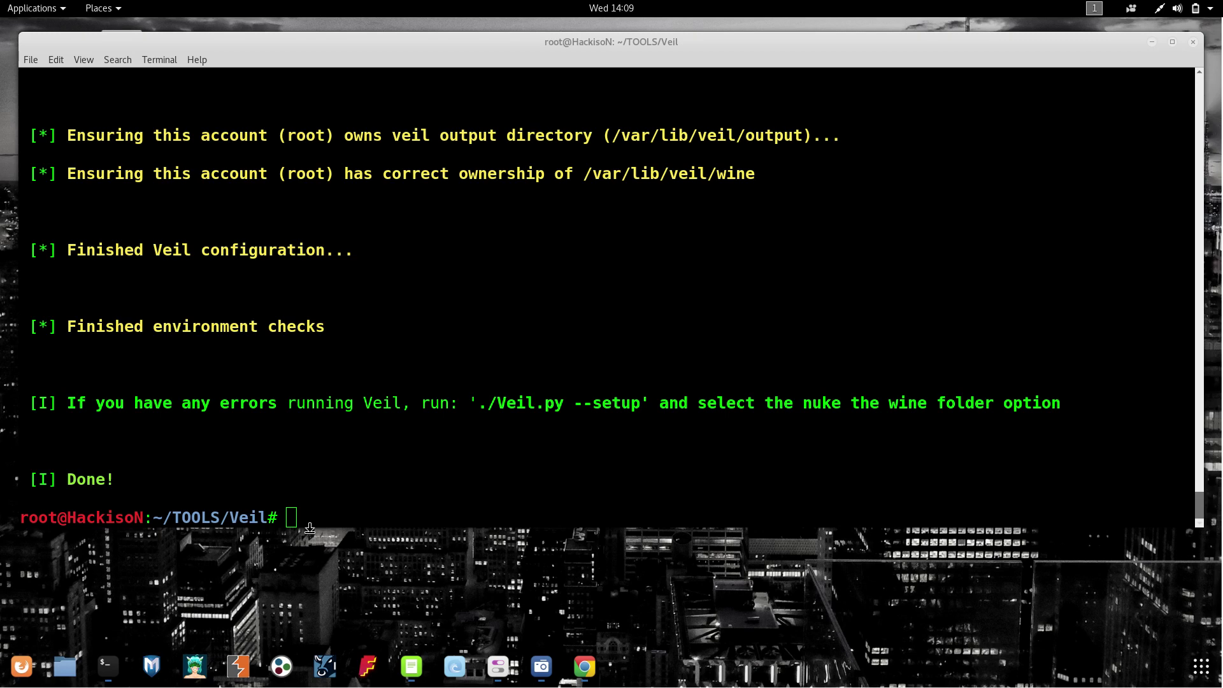
Step: List the Veil folder contents with ls and locate Veil.py
left_click(310, 527)
type("ls")
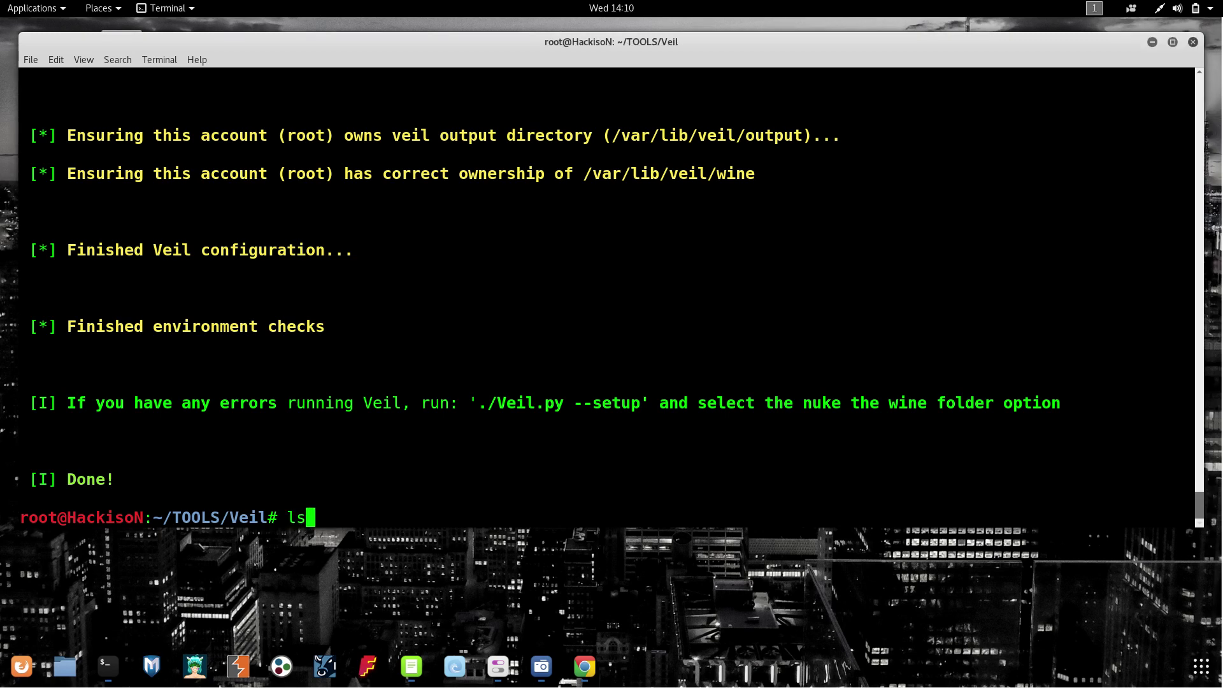
key("Return")
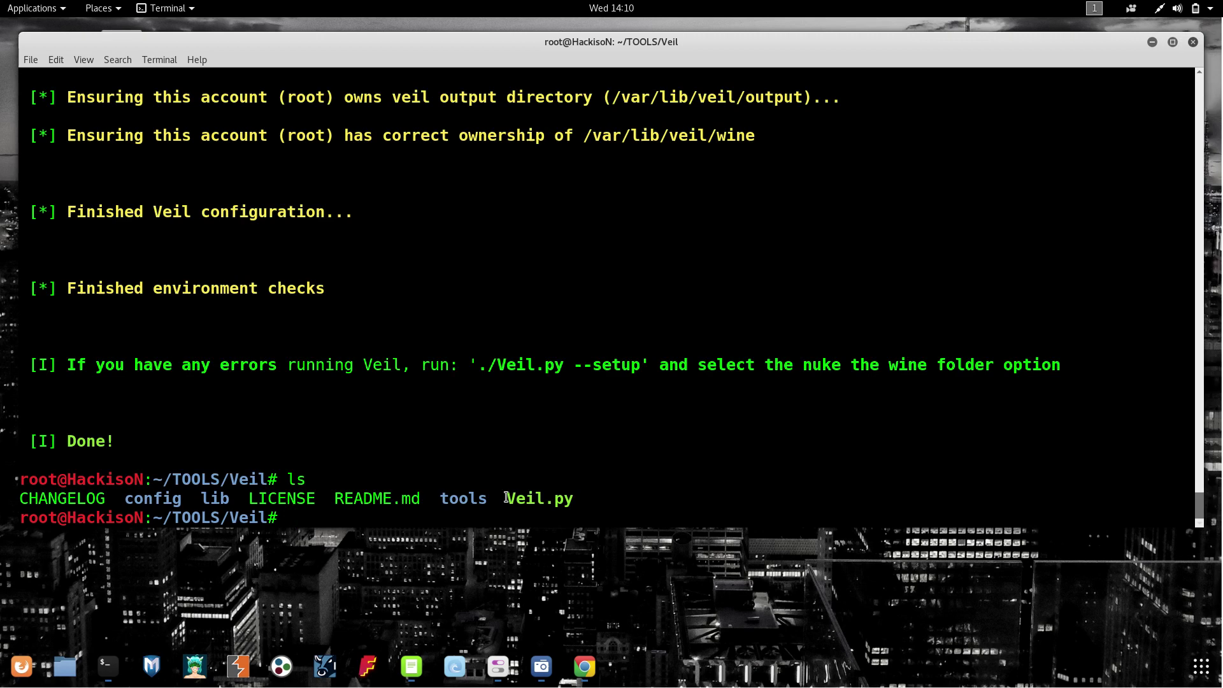
left_click_drag(506, 497, 600, 499)
type("python ")
type("Ve")
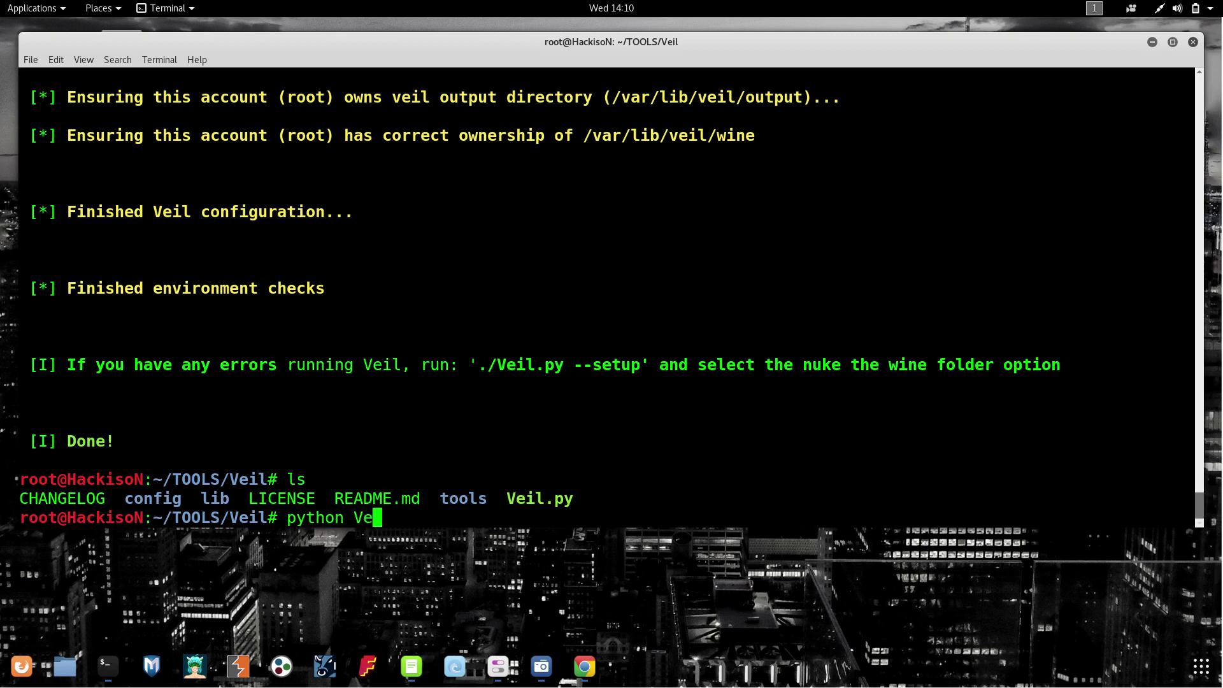
Step: Try 'python Veil.py', which fails with ImportError, then launch ./Veil.py to its main menu
key("Tab")
key("Return")
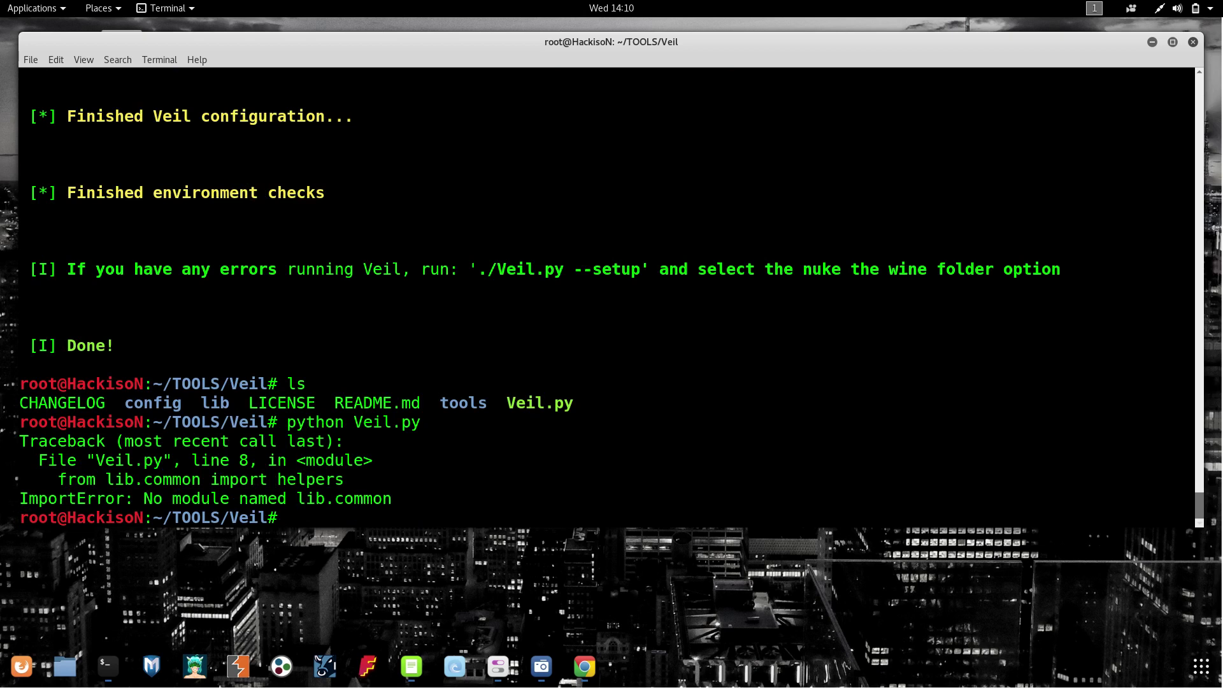
type("./")
type("V")
key("Tab")
key("Return")
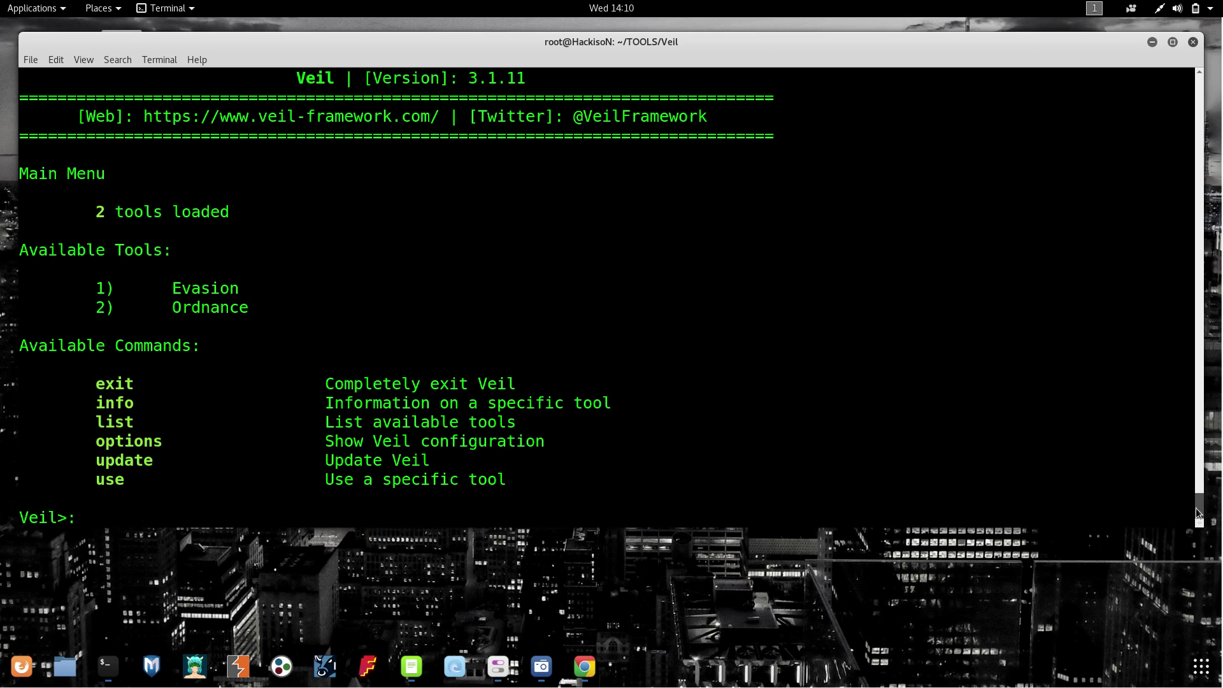
left_click_drag(1202, 520, 1201, 482)
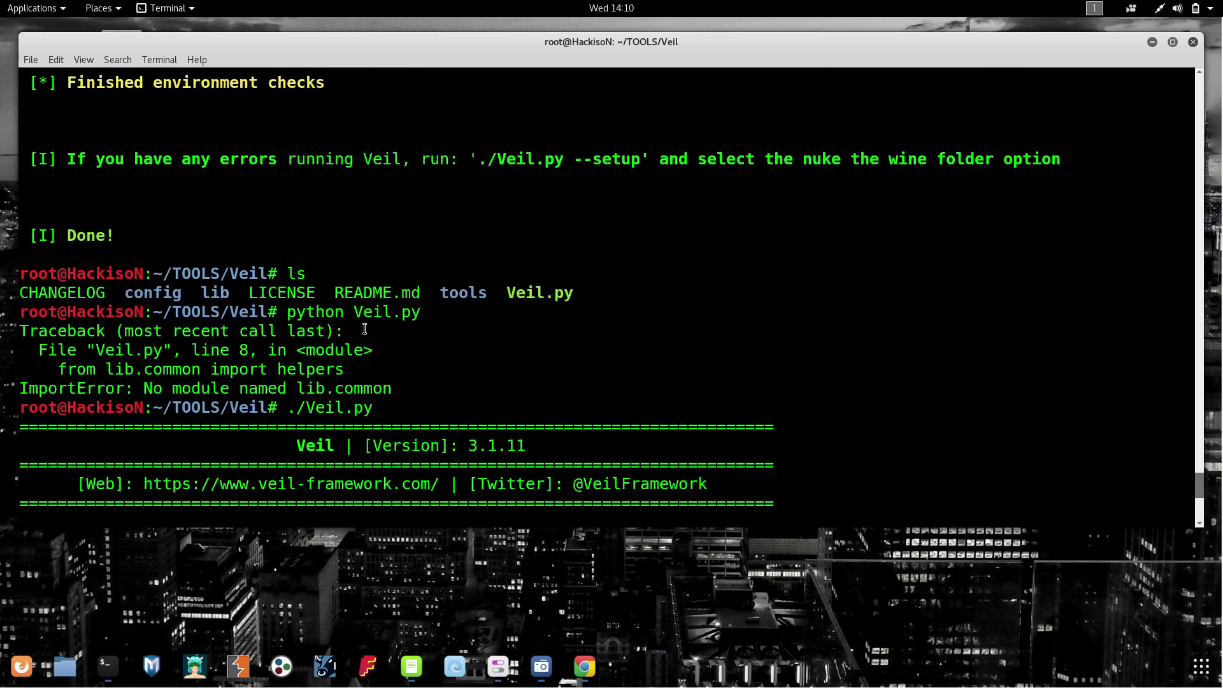
mouse_move(435, 313)
left_mouse_down()
mouse_move(404, 315)
mouse_move(436, 321)
left_mouse_up()
left_click_drag(288, 407, 304, 407)
left_click(297, 407)
left_click_drag(279, 311, 354, 312)
left_click(325, 410)
left_click_drag(286, 408, 304, 408)
left_click(358, 407)
left_click_drag(1204, 488, 1204, 522)
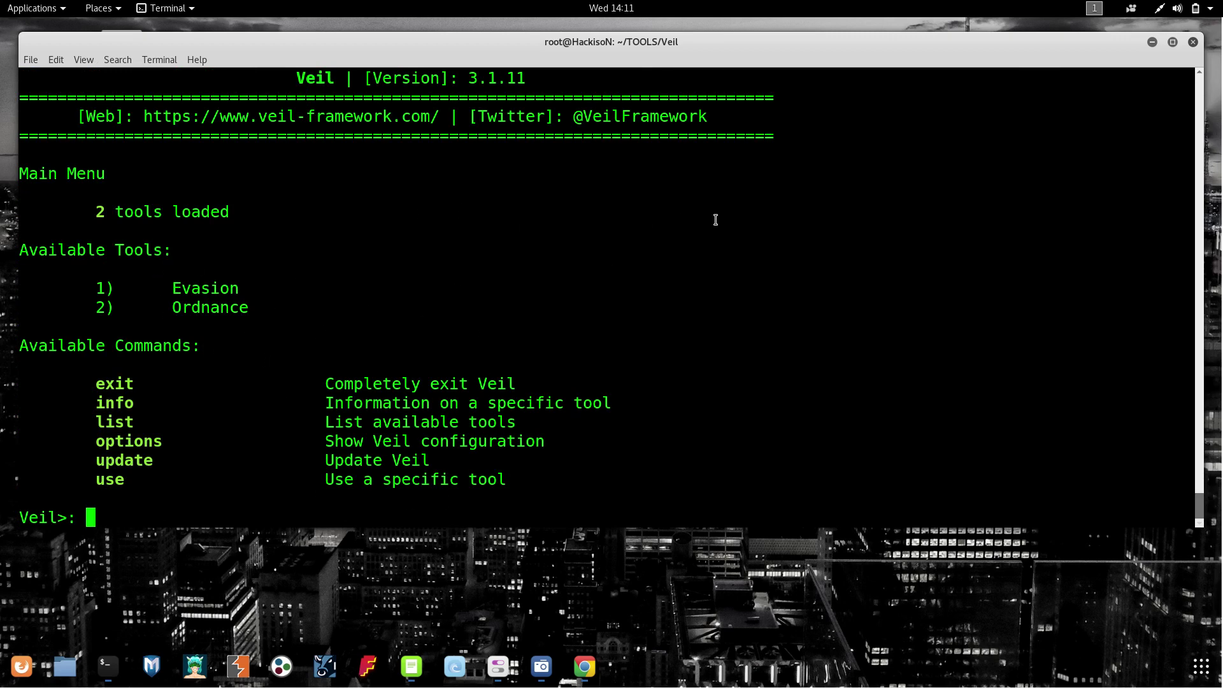
left_click_drag(534, 48, 553, 65)
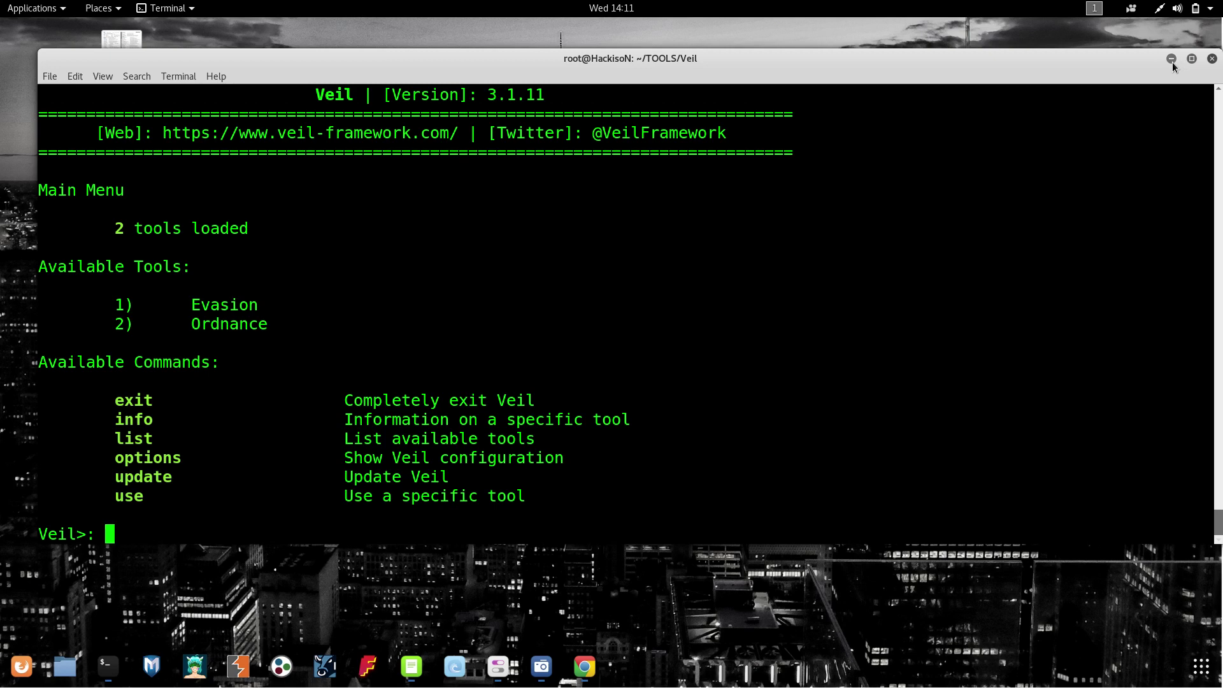
left_click(1172, 59)
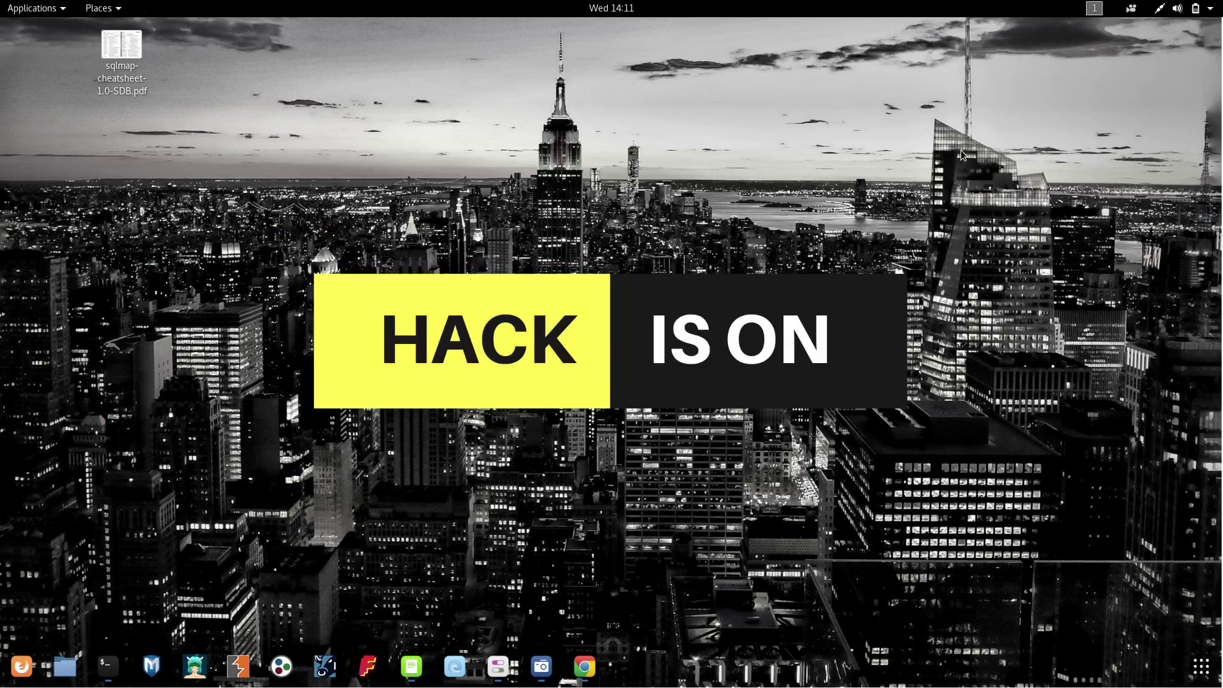